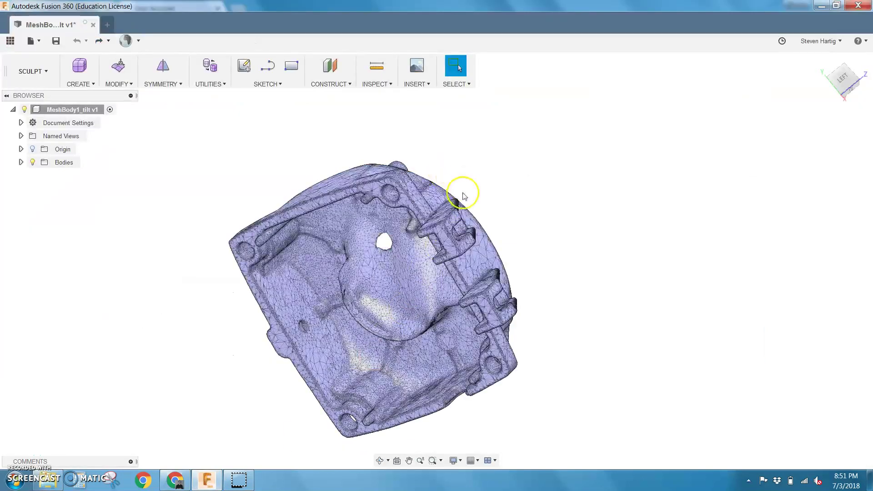
- Inspect the housing's underside and open side, briefly hiding the mesh, and open the root component's options
{"action": "middle_click_drag", "start_coordinate": [462, 195], "coordinate": [459, 171], "text": "shift"}
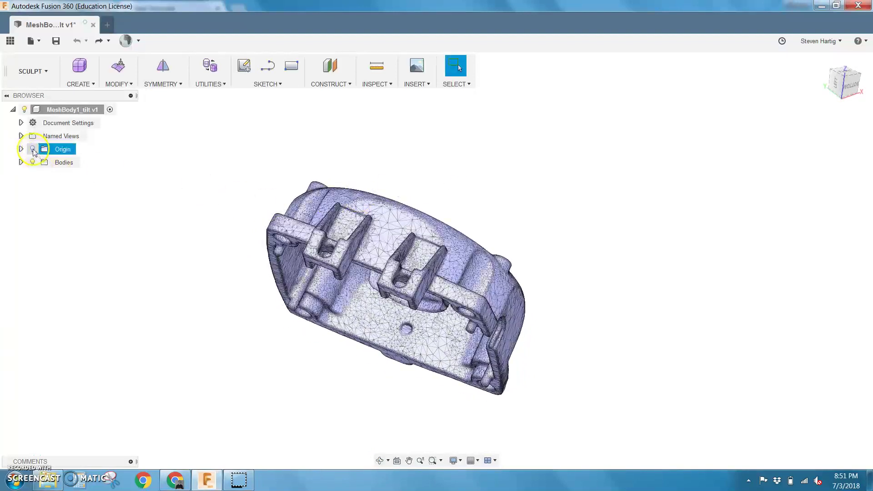
{"action": "middle_click_drag", "start_coordinate": [296, 251], "coordinate": [351, 259], "text": "shift"}
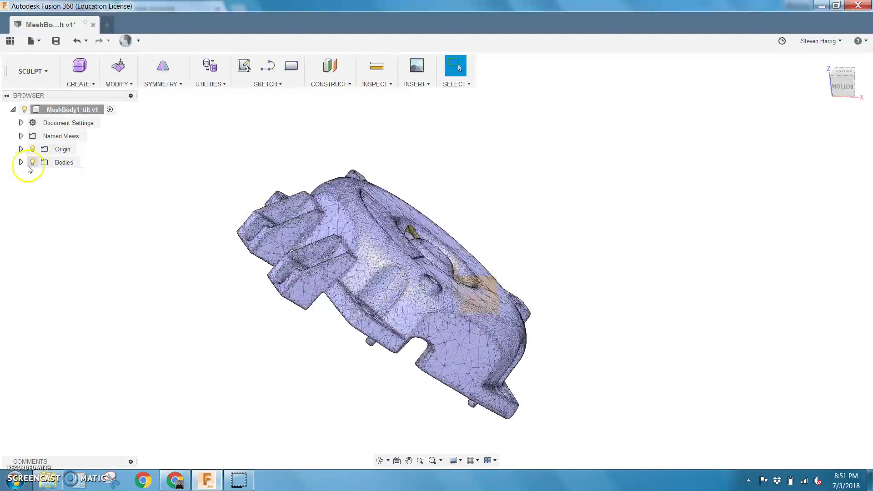
{"action": "left_click", "coordinate": [33, 162]}
{"action": "middle_click_drag", "start_coordinate": [391, 335], "coordinate": [382, 352], "text": "shift"}
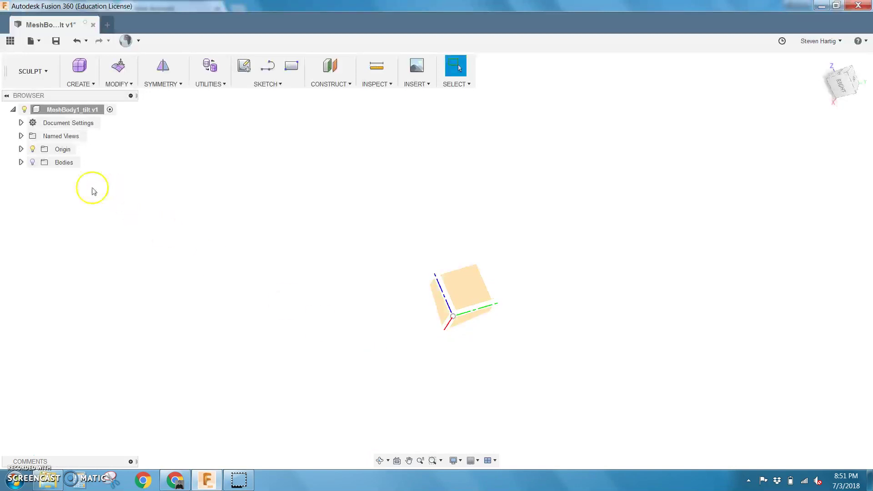
{"action": "left_click", "coordinate": [32, 163]}
{"action": "middle_click_drag", "start_coordinate": [350, 277], "coordinate": [503, 260], "text": "shift"}
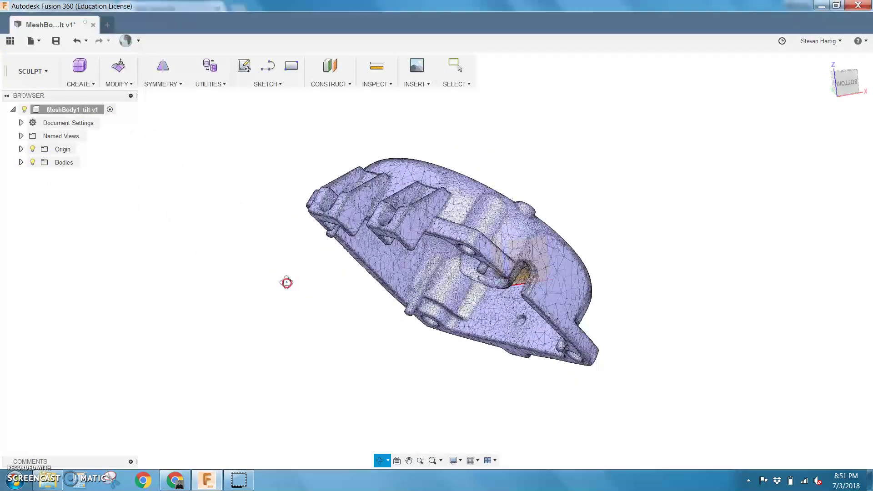
{"action": "middle_click_drag", "start_coordinate": [288, 282], "coordinate": [272, 211], "text": "shift"}
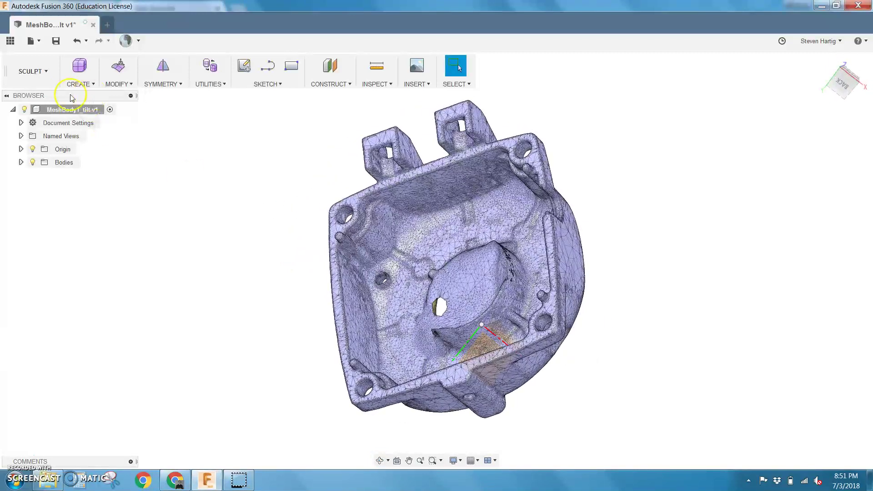
{"action": "right_click", "coordinate": [64, 111]}
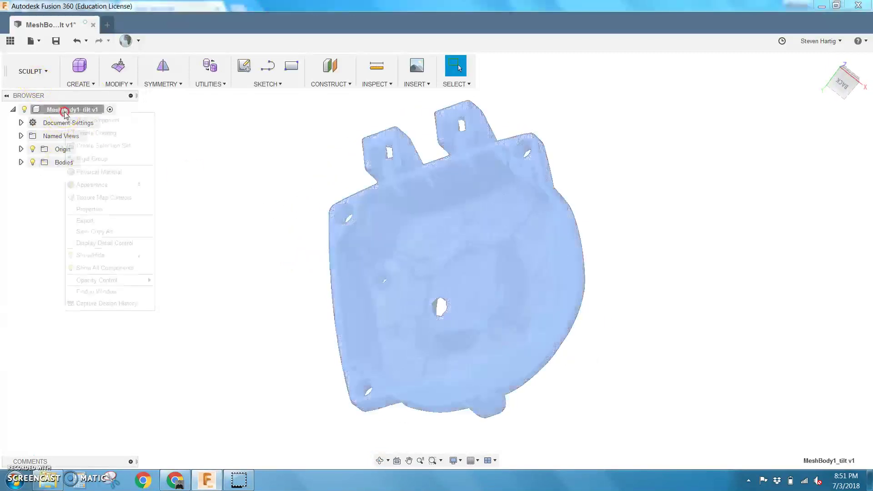
{"action": "left_click", "coordinate": [267, 158]}
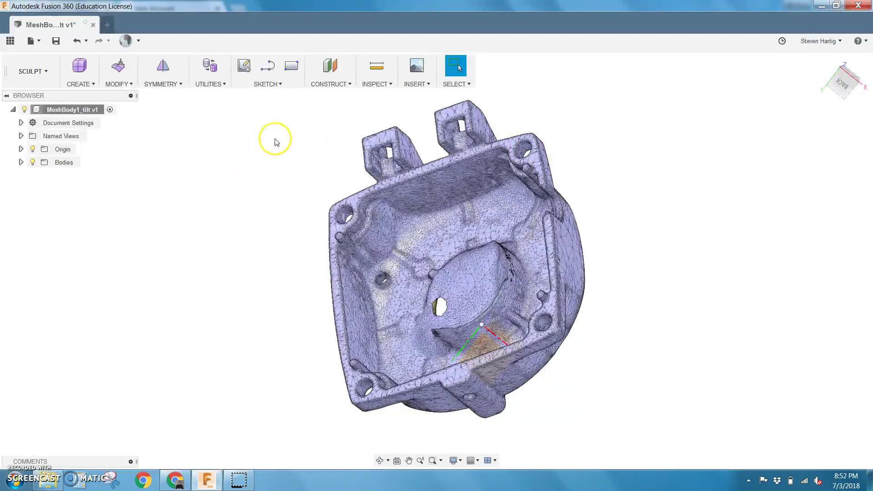
- Create Plane1 through three flange points: upper-left corner, near the upper-right bolt hole, and lower-right
{"action": "left_click", "coordinate": [329, 71]}
{"action": "left_click", "coordinate": [860, 187]}
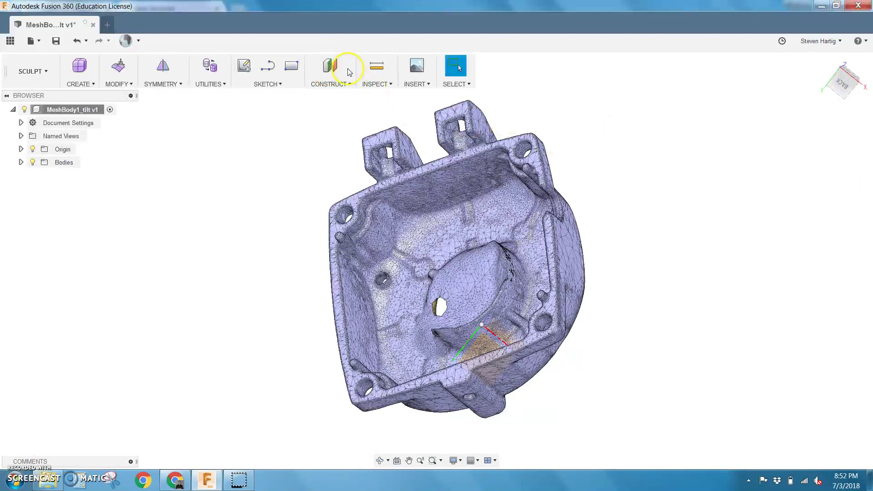
{"action": "left_click", "coordinate": [343, 85]}
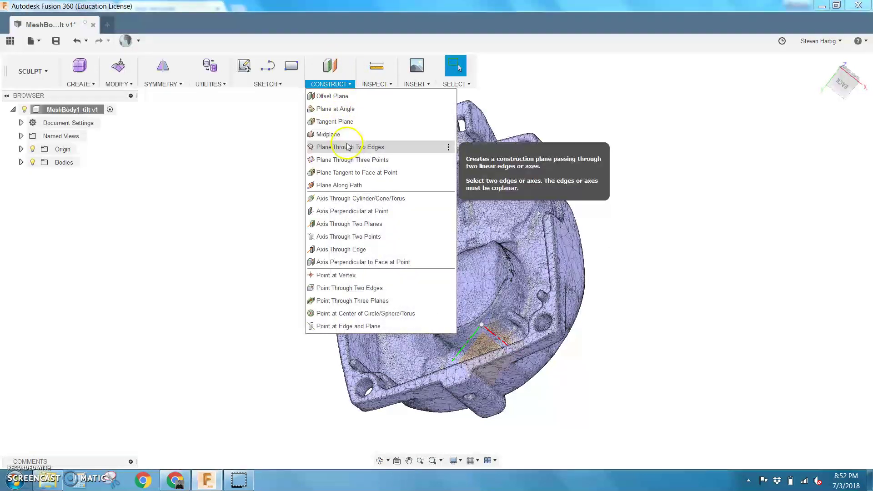
{"action": "left_click", "coordinate": [354, 160]}
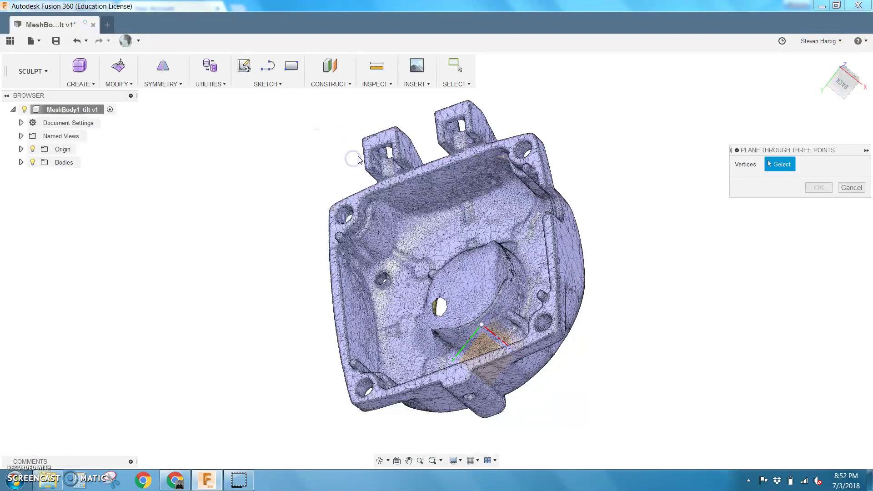
{"action": "left_click", "coordinate": [353, 200]}
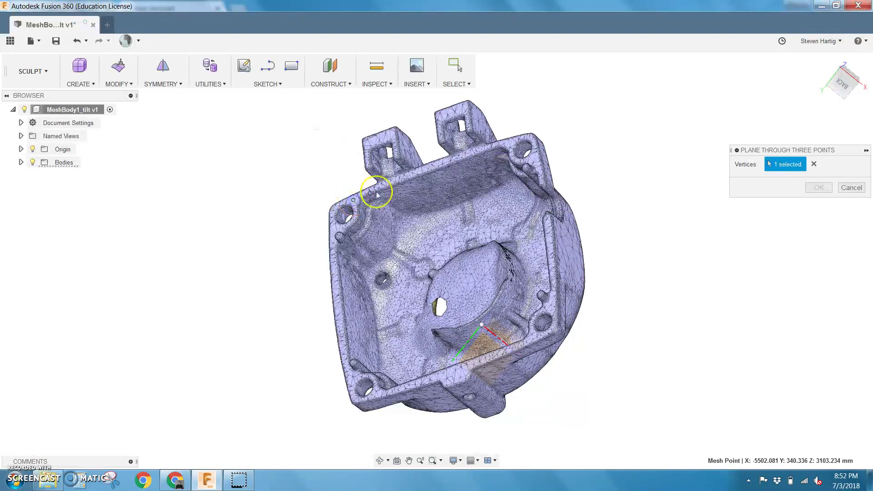
{"action": "left_click", "coordinate": [504, 146]}
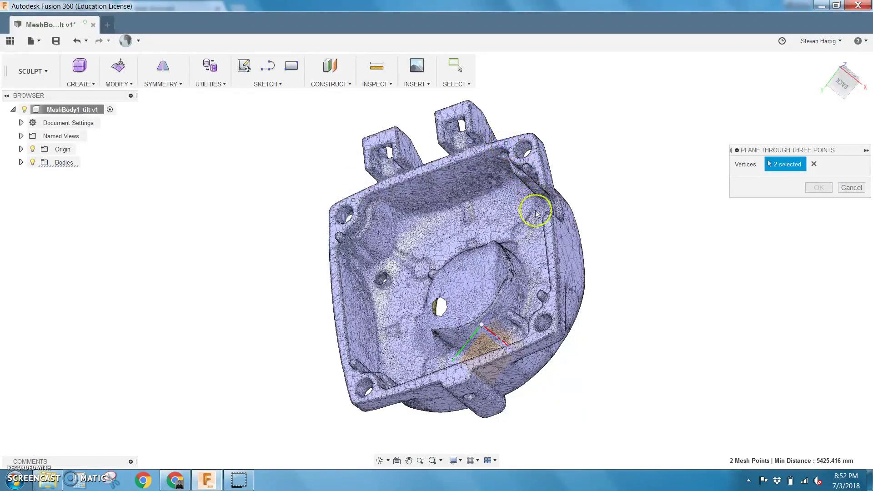
{"action": "left_click", "coordinate": [550, 303]}
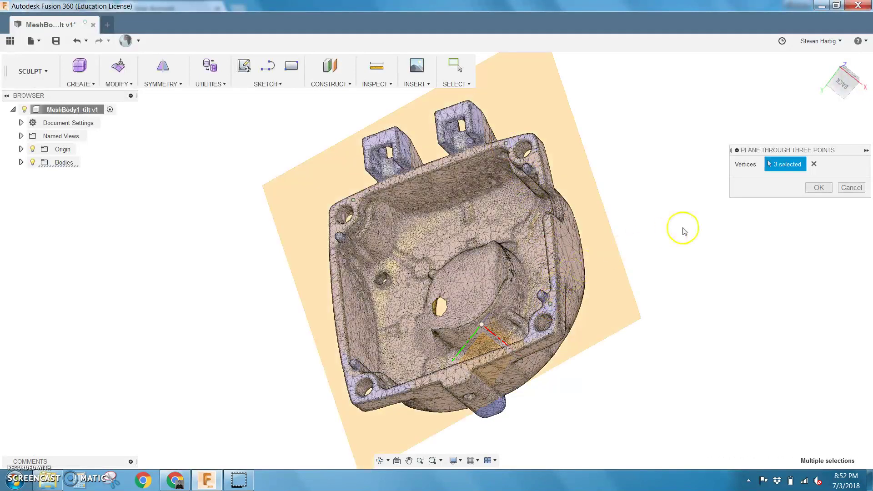
{"action": "middle_click_drag", "start_coordinate": [684, 231], "coordinate": [620, 199], "text": "shift"}
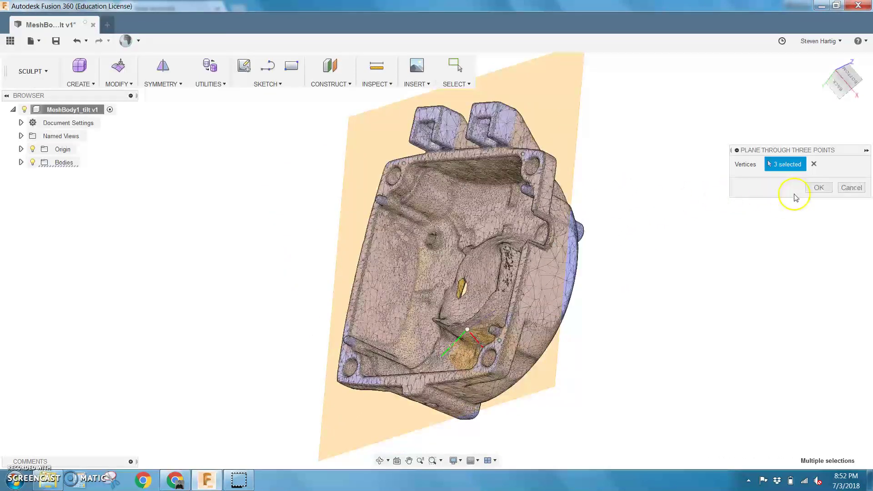
{"action": "left_click", "coordinate": [811, 190]}
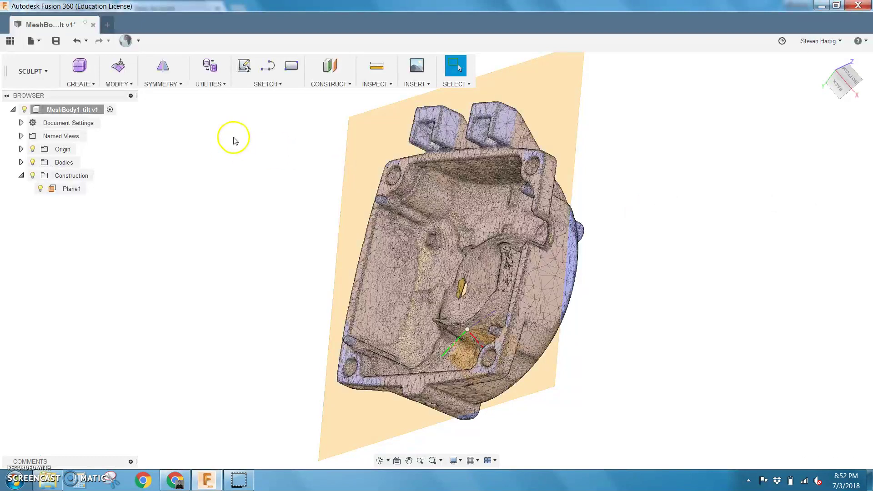
- Start a sketch on Plane1 and zoom in on the bolt holes
{"action": "middle_click_drag", "start_coordinate": [230, 136], "coordinate": [262, 141], "text": "shift"}
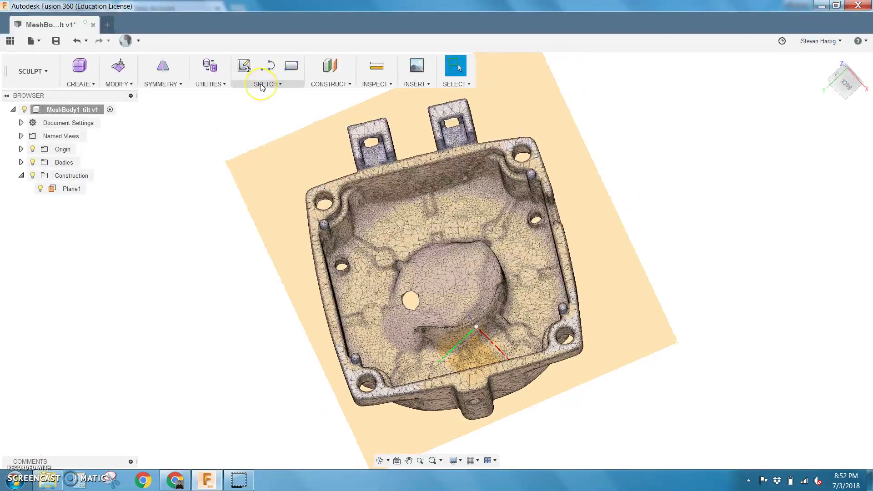
{"action": "left_click", "coordinate": [244, 66]}
{"action": "left_click", "coordinate": [300, 190]}
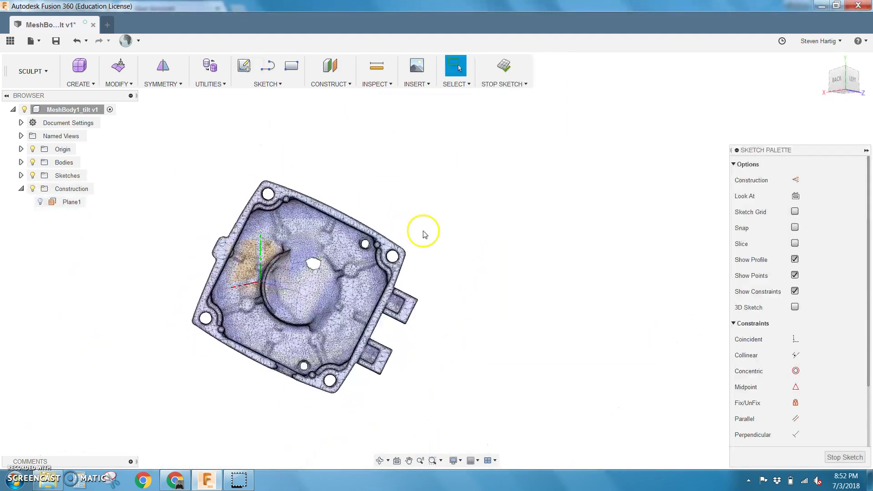
{"action": "scroll", "coordinate": [409, 247], "scroll_direction": "up", "scroll_amount": 10}
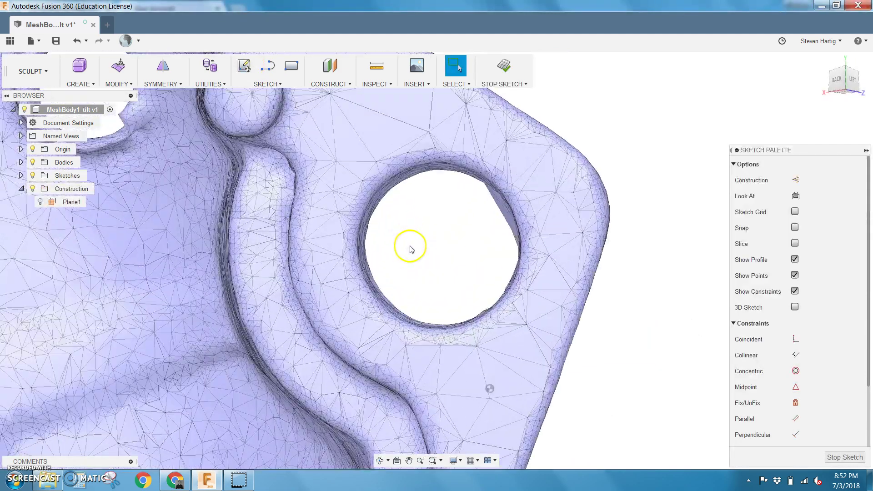
{"action": "scroll", "coordinate": [409, 247], "scroll_direction": "up", "scroll_amount": 2}
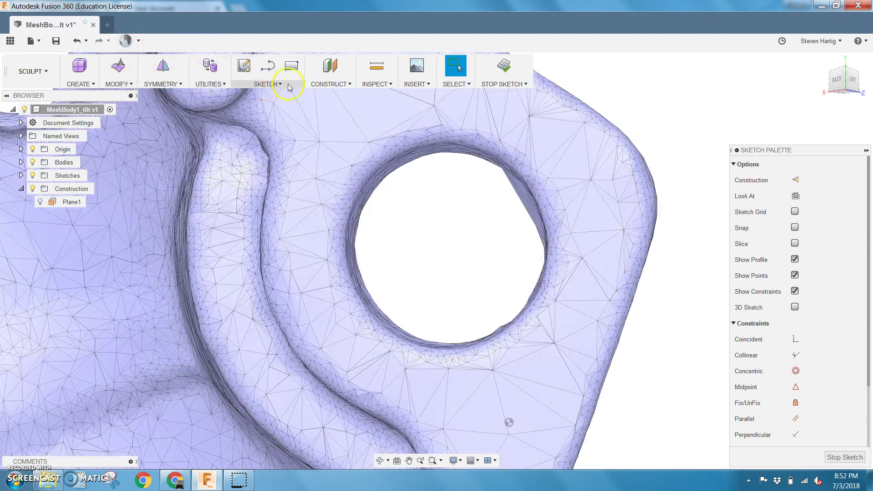
- Trace a 3-Point Circle over the first bolt hole's rim
{"action": "left_click", "coordinate": [266, 83]}
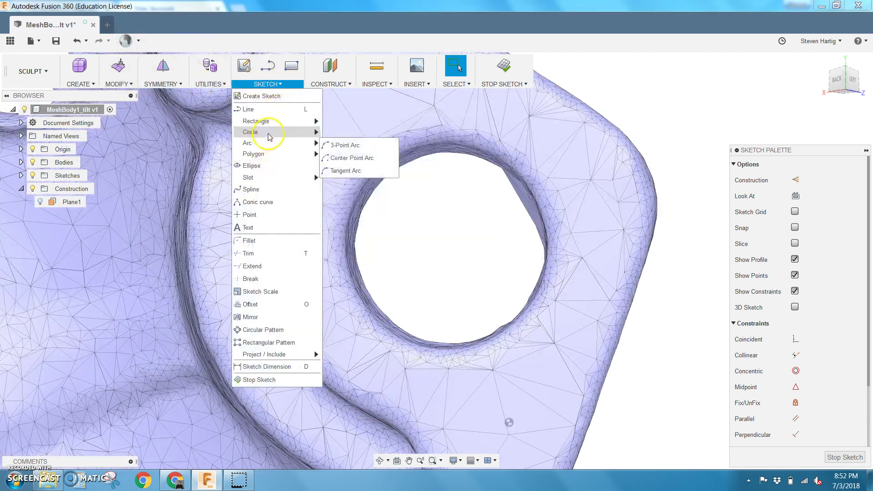
{"action": "mouse_move", "coordinate": [288, 132]}
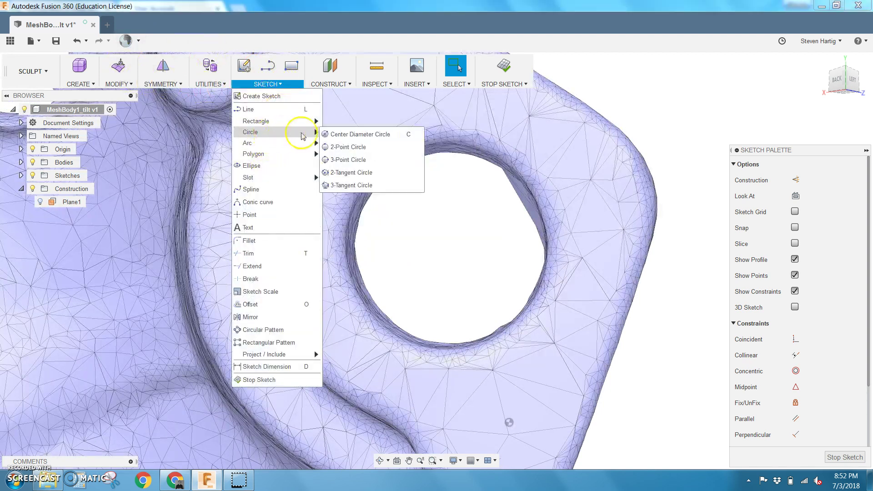
{"action": "left_click", "coordinate": [353, 160]}
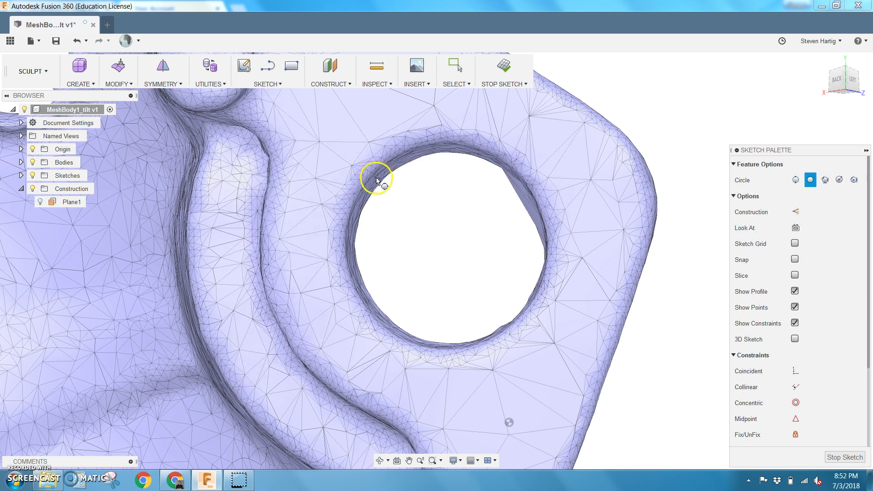
{"action": "left_click", "coordinate": [377, 180]}
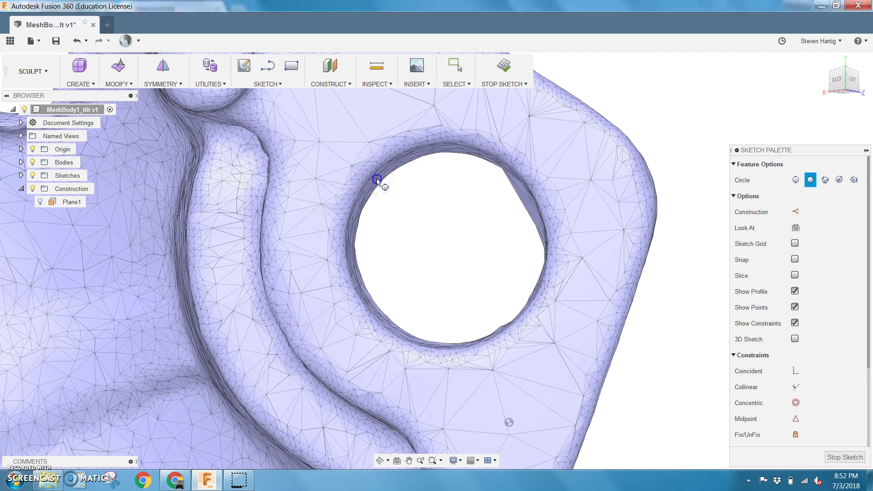
{"action": "left_click", "coordinate": [535, 196]}
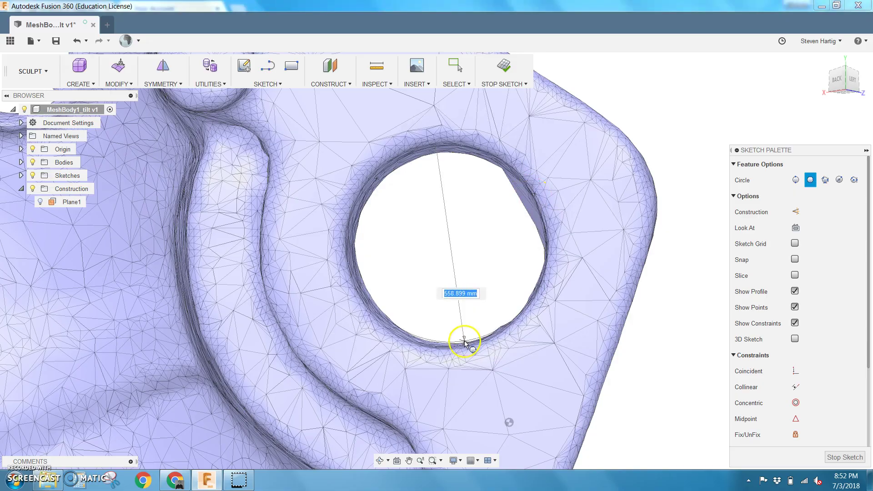
{"action": "left_click", "coordinate": [460, 349]}
- Trace a second three-point circle in the next bolt hole
{"action": "scroll", "coordinate": [466, 187], "scroll_direction": "down", "scroll_amount": 10}
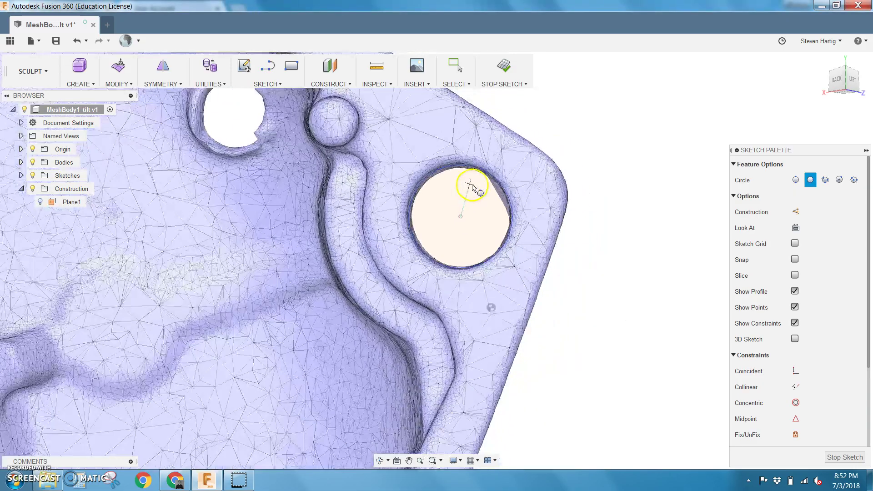
{"action": "scroll", "coordinate": [318, 146], "scroll_direction": "up", "scroll_amount": 10}
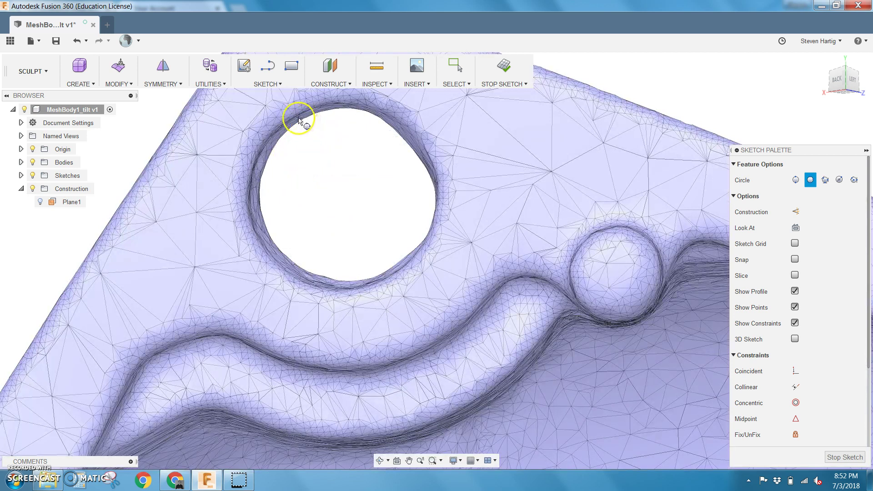
{"action": "left_click", "coordinate": [263, 245]}
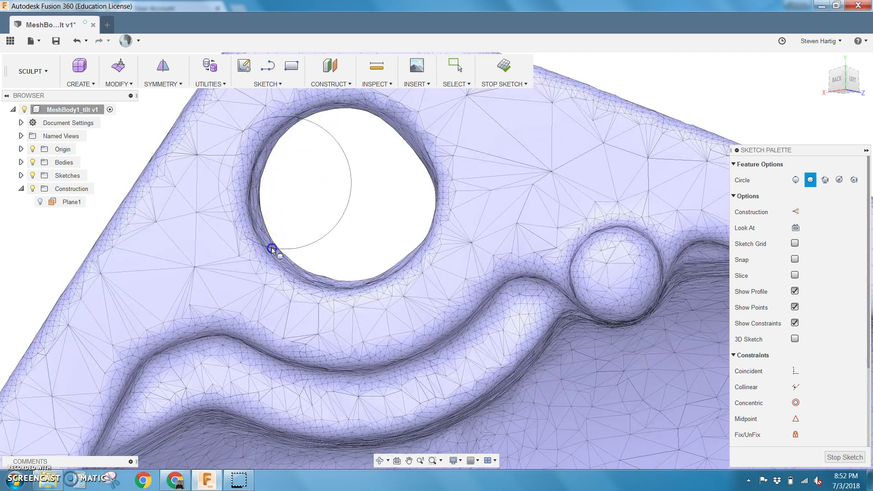
{"action": "left_click", "coordinate": [439, 210]}
{"action": "scroll", "coordinate": [345, 186], "scroll_direction": "down", "scroll_amount": 6}
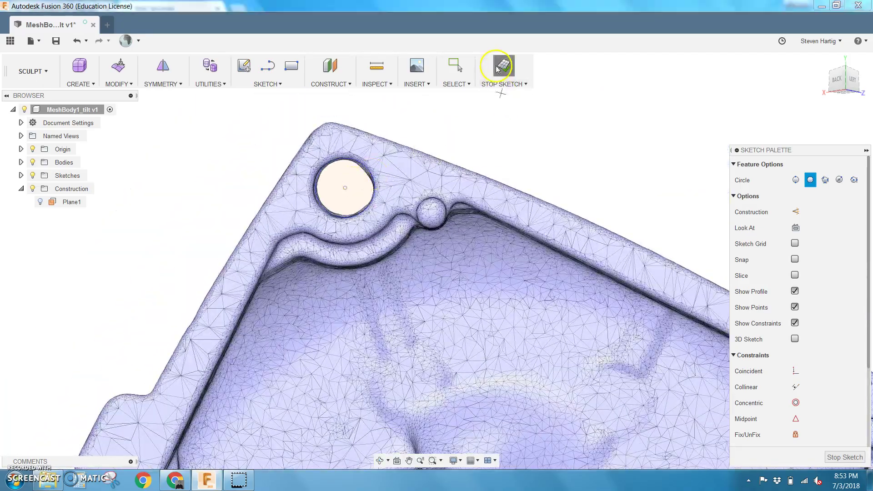
- Finish the bolt-hole sketch, view the whole housing, and bring up the Construct tools list
{"action": "left_click", "coordinate": [498, 68]}
{"action": "scroll", "coordinate": [436, 136], "scroll_direction": "down", "scroll_amount": 5}
{"action": "middle_click_drag", "start_coordinate": [425, 113], "coordinate": [441, 161], "text": "shift"}
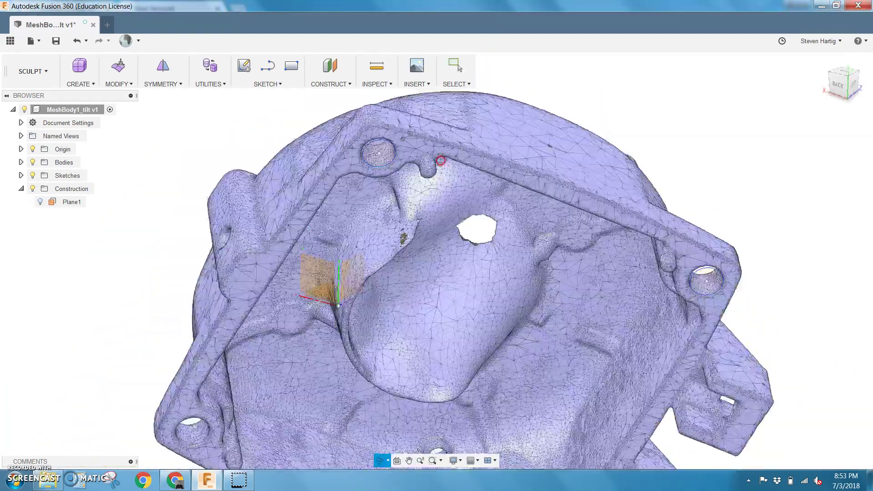
{"action": "key", "text": "Escape"}
{"action": "left_click", "coordinate": [342, 113]}
{"action": "left_click", "coordinate": [331, 84]}
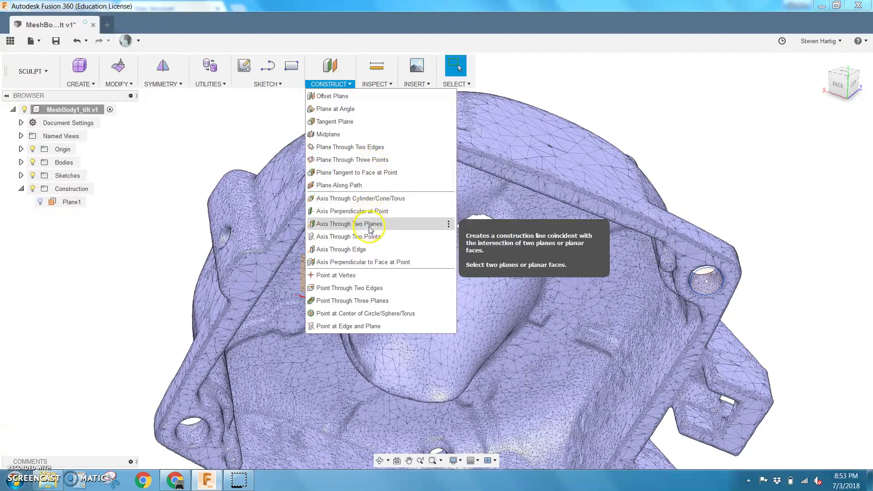
- Create Axis1 perpendicular to the first hole's face at a point on it
{"action": "left_click", "coordinate": [366, 262]}
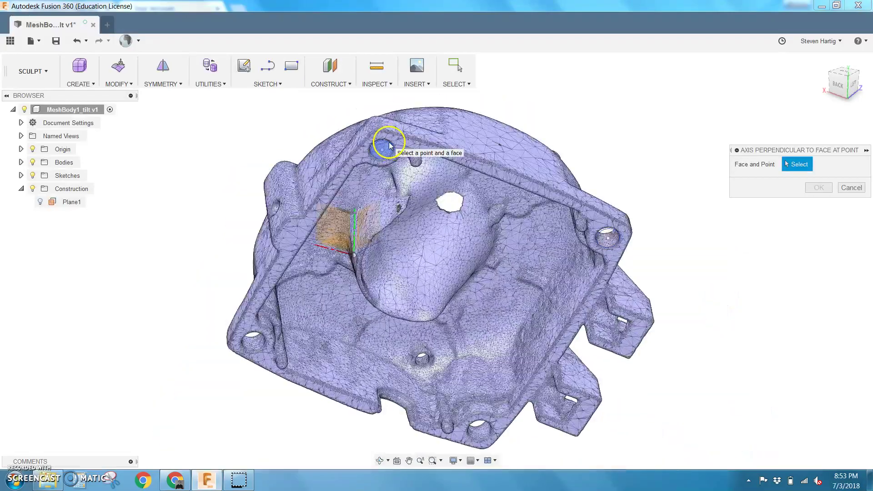
{"action": "scroll", "coordinate": [389, 145], "scroll_direction": "up", "scroll_amount": 8}
{"action": "left_click", "coordinate": [359, 206]}
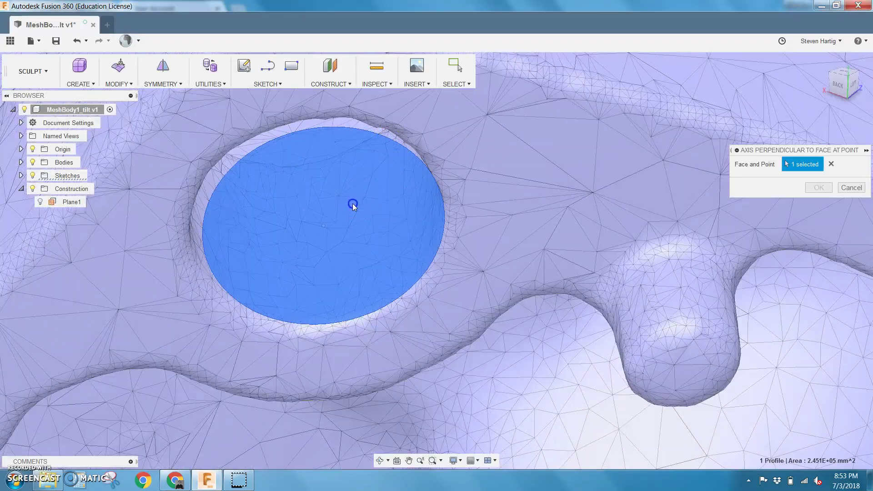
{"action": "left_click", "coordinate": [323, 224]}
{"action": "scroll", "coordinate": [339, 194], "scroll_direction": "down", "scroll_amount": 8}
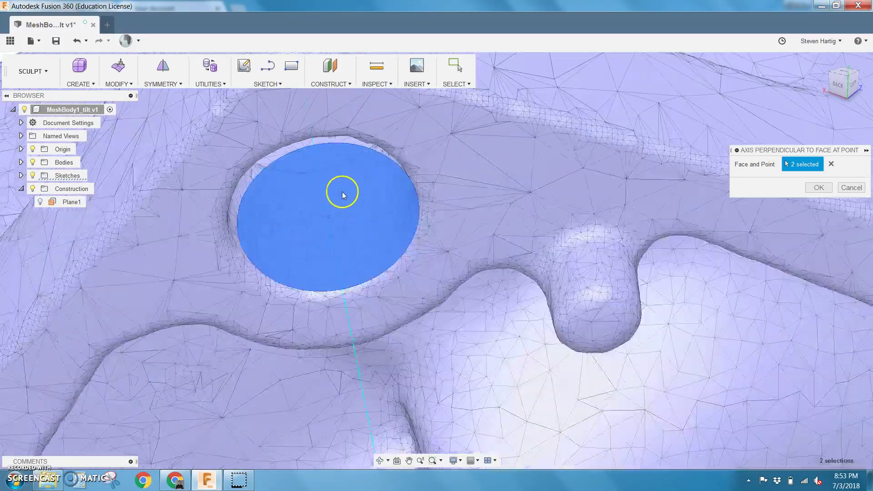
{"action": "left_click", "coordinate": [818, 188]}
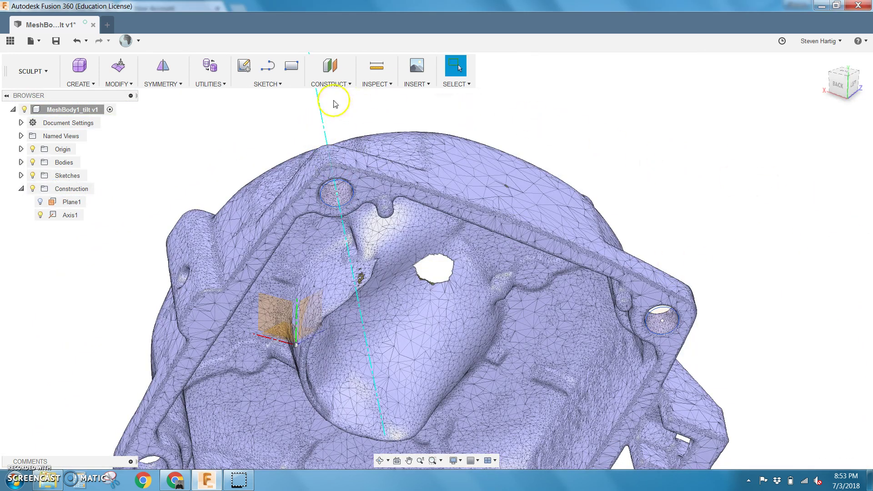
- Create Axis2 perpendicular to the second hole's flat face
{"action": "left_click", "coordinate": [334, 86]}
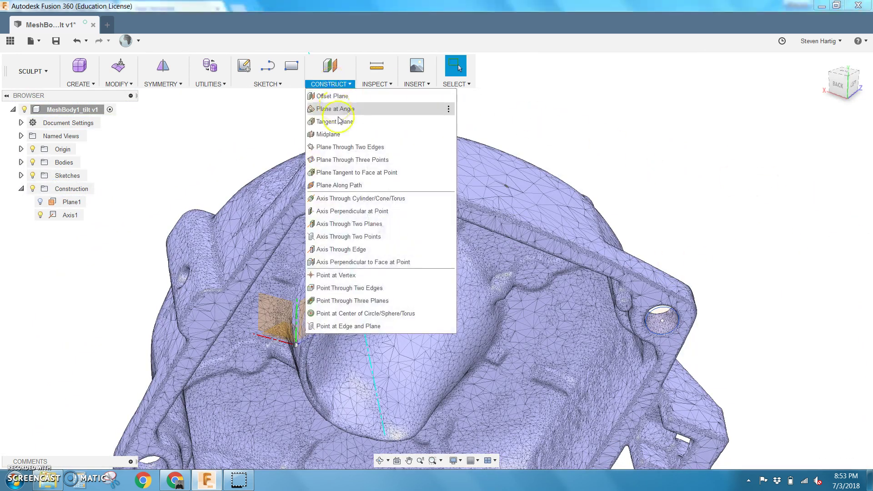
{"action": "left_click", "coordinate": [359, 262]}
{"action": "scroll", "coordinate": [596, 285], "scroll_direction": "down", "scroll_amount": 5}
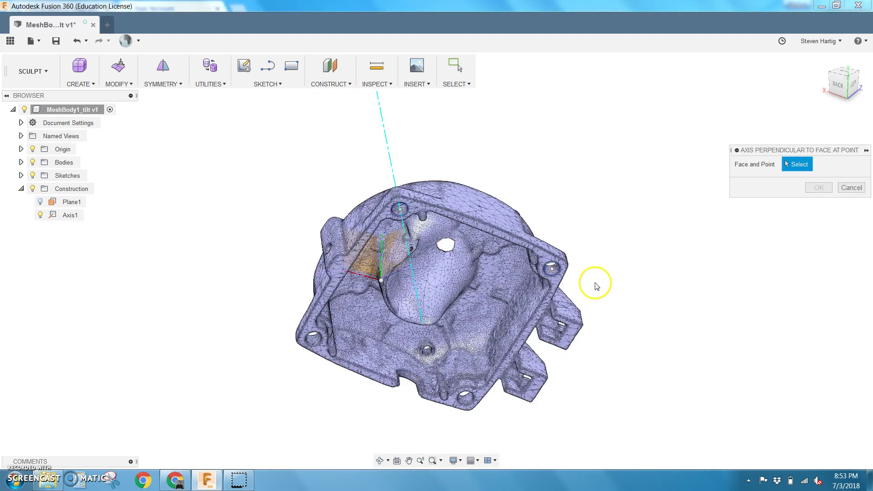
{"action": "scroll", "coordinate": [523, 254], "scroll_direction": "up", "scroll_amount": 10}
{"action": "left_click", "coordinate": [487, 326]}
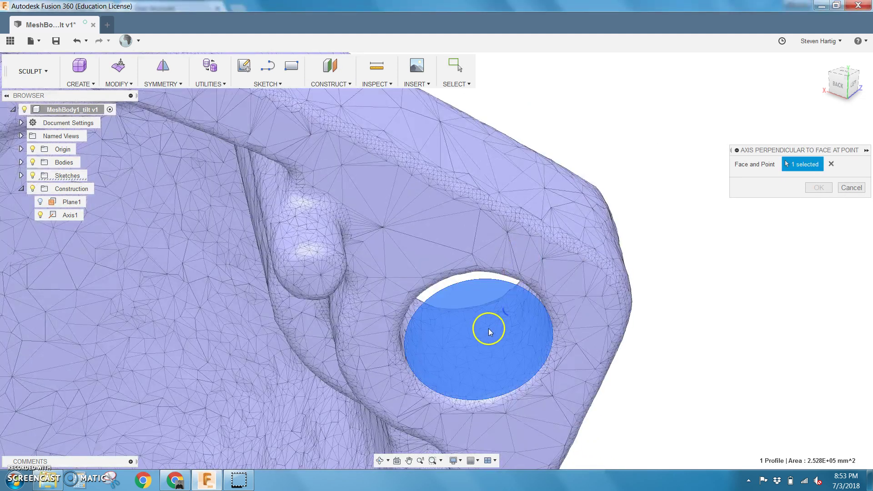
{"action": "scroll", "coordinate": [563, 217], "scroll_direction": "down", "scroll_amount": 8}
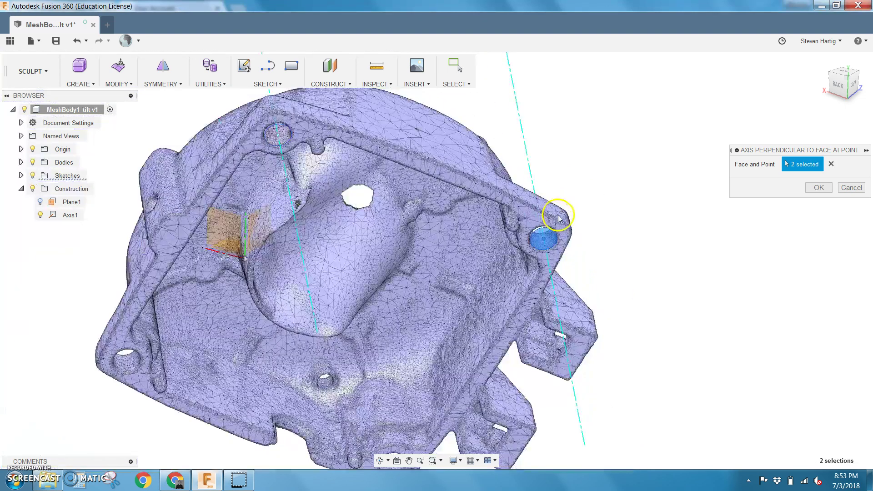
{"action": "left_click", "coordinate": [817, 187]}
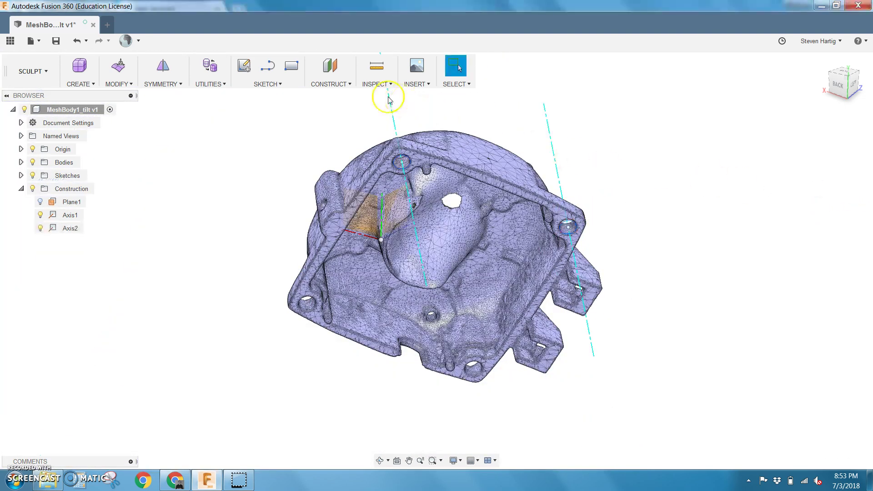
- Preview a plane through two lines using Axis1 and Axis2, viewing it edge-on
{"action": "left_click", "coordinate": [330, 85]}
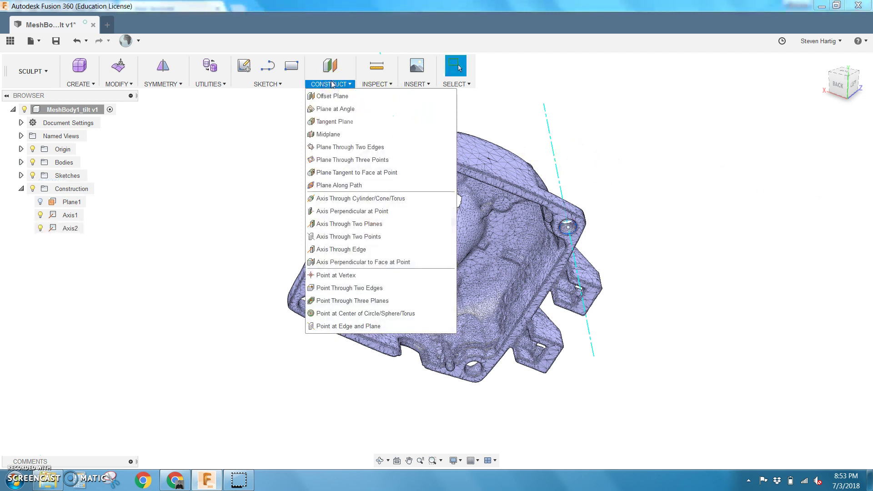
{"action": "left_click", "coordinate": [356, 158]}
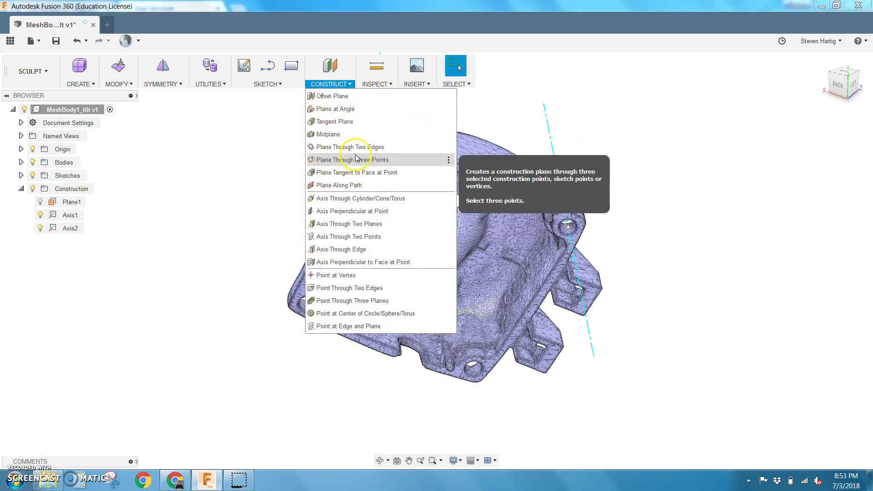
{"action": "left_click", "coordinate": [350, 147]}
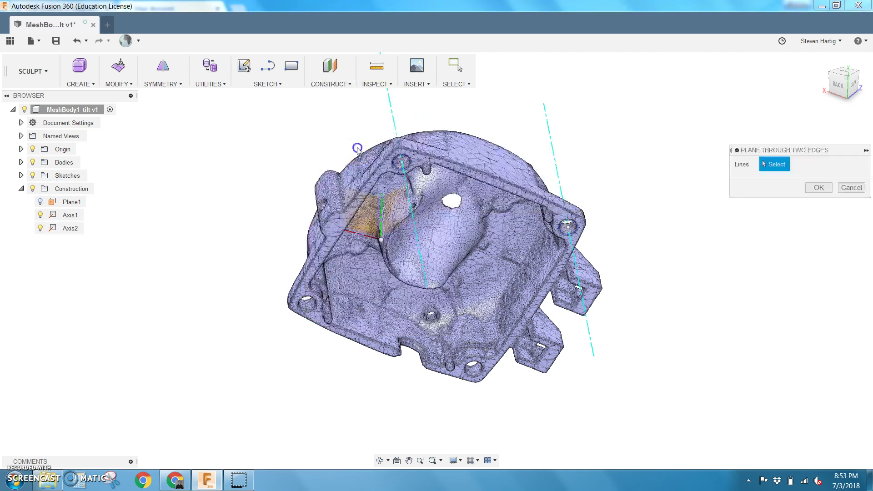
{"action": "left_click", "coordinate": [394, 123]}
{"action": "left_click", "coordinate": [552, 134]}
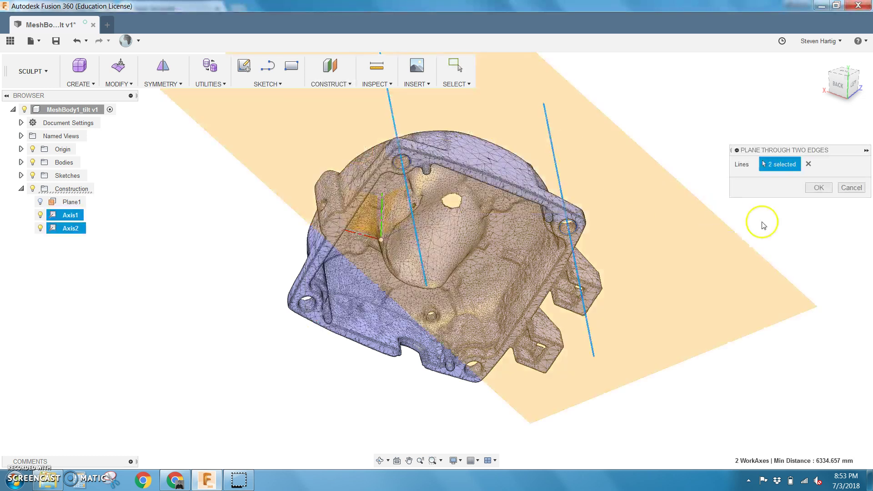
{"action": "middle_click_drag", "start_coordinate": [437, 193], "coordinate": [454, 214], "text": "shift"}
- Confirm Plane2, then start Align on the mesh body, selecting and deselecting Plane2
{"action": "left_click", "coordinate": [819, 187]}
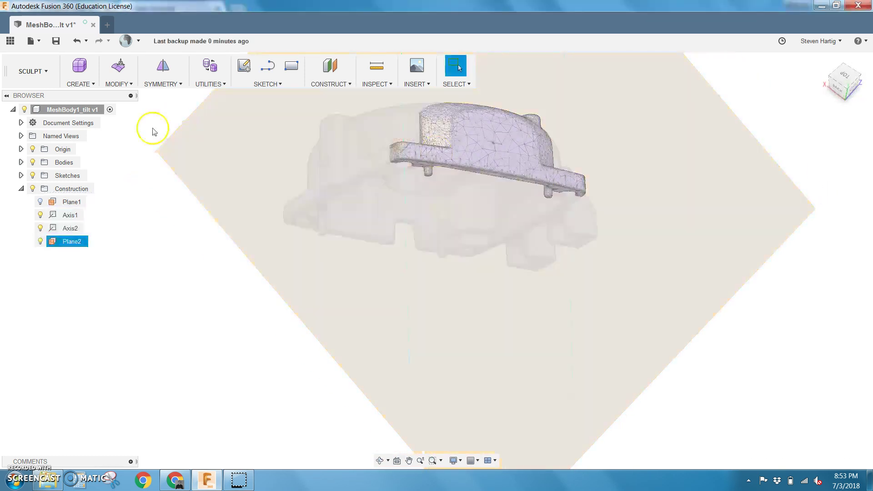
{"action": "left_click", "coordinate": [130, 85]}
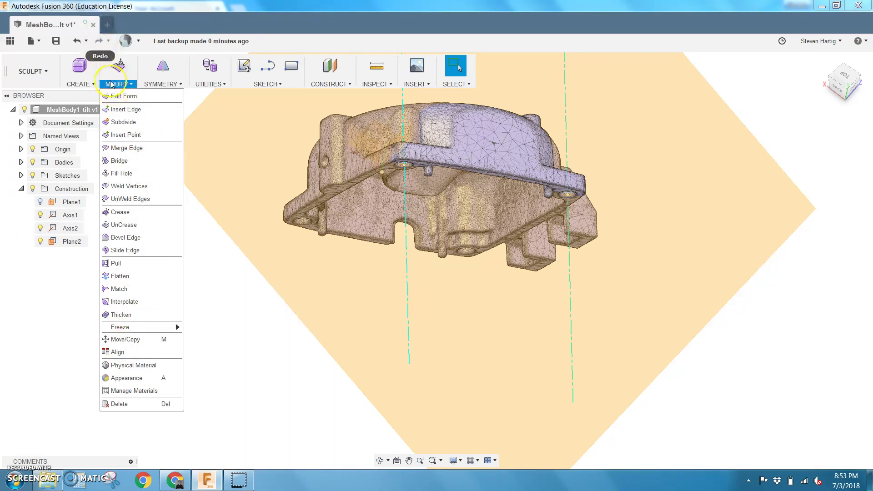
{"action": "left_click", "coordinate": [118, 352]}
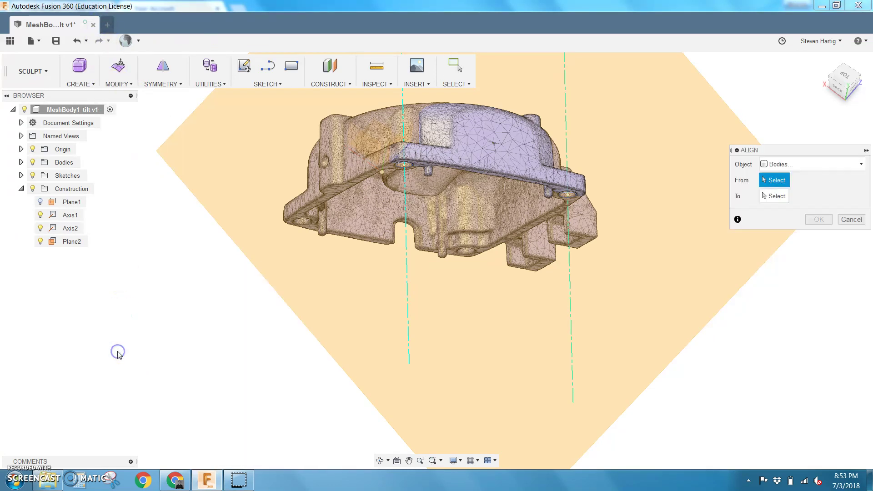
{"action": "left_click", "coordinate": [273, 317]}
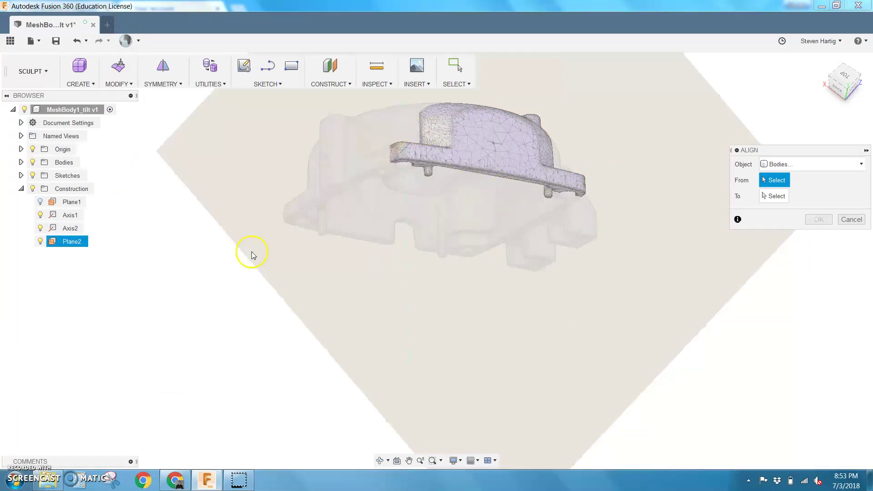
{"action": "left_click", "coordinate": [176, 189]}
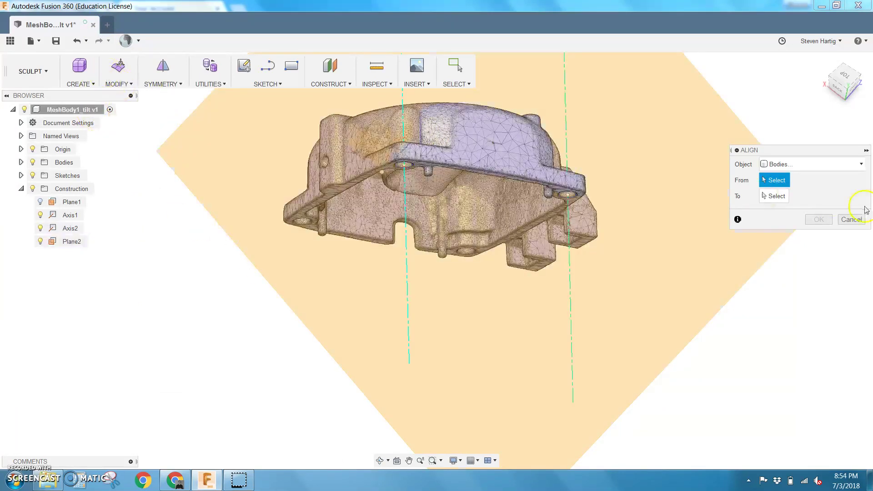
- Abandon the Align and turn MeshBody1 into a component via Create Components from Bodies
{"action": "left_click", "coordinate": [850, 220]}
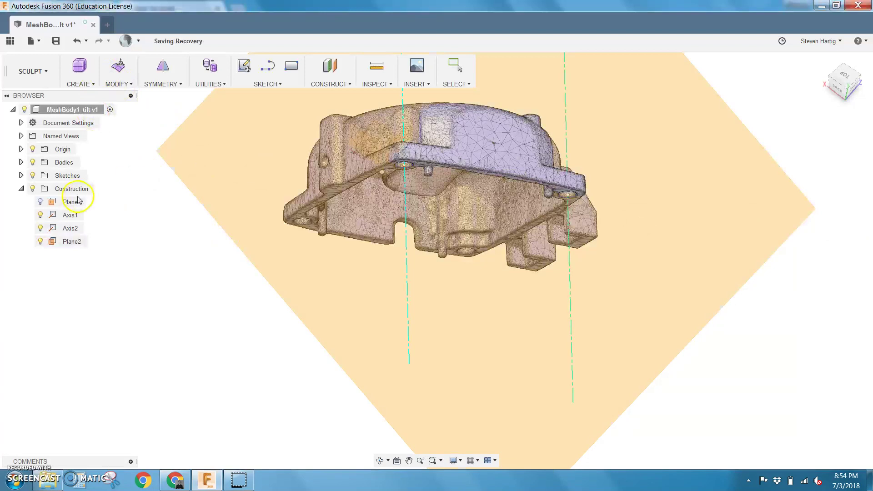
{"action": "left_click", "coordinate": [21, 162]}
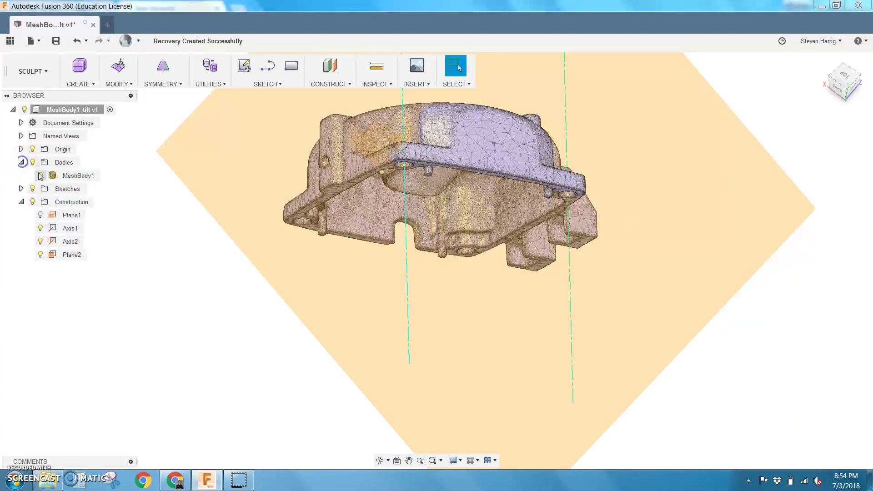
{"action": "right_click", "coordinate": [64, 177]}
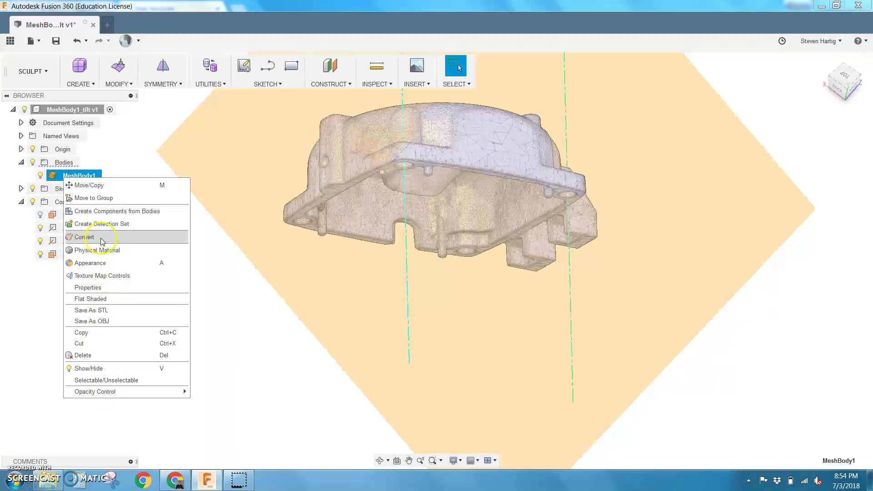
{"action": "left_click", "coordinate": [101, 212]}
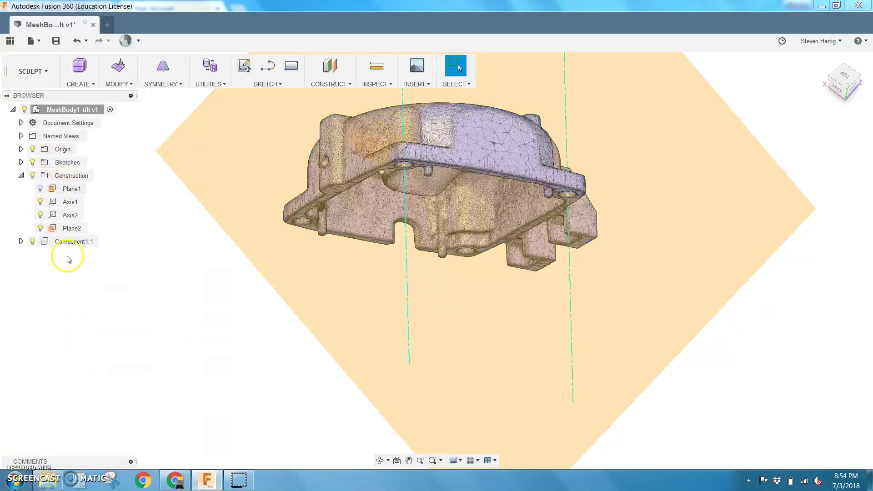
- Move Plane1 into Component1:1 and expand Sketches to reveal Sketch1
{"action": "left_click", "coordinate": [69, 189]}
{"action": "mouse_move", "coordinate": [70, 193]}
{"action": "left_mouse_down"}
{"action": "mouse_move", "coordinate": [65, 240]}
{"action": "mouse_move", "coordinate": [71, 190]}
{"action": "left_mouse_up"}
{"action": "left_click", "coordinate": [21, 162]}
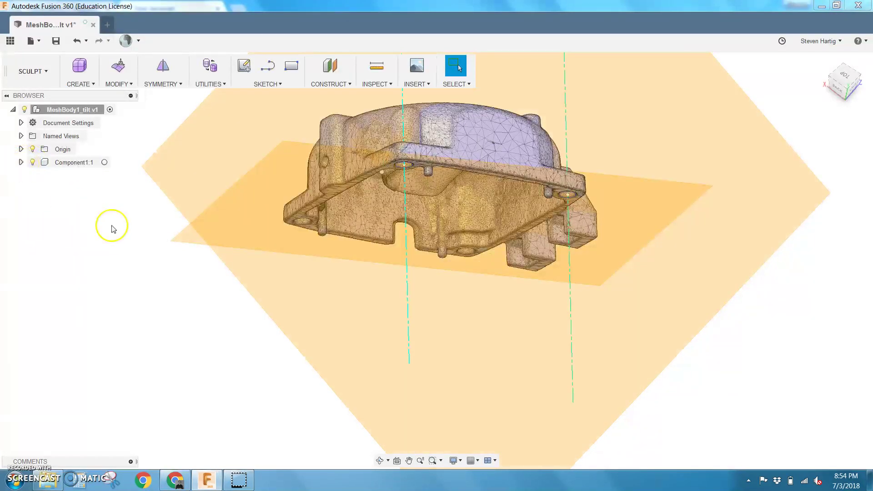
{"action": "scroll", "coordinate": [101, 189], "scroll_direction": "down", "scroll_amount": 3}
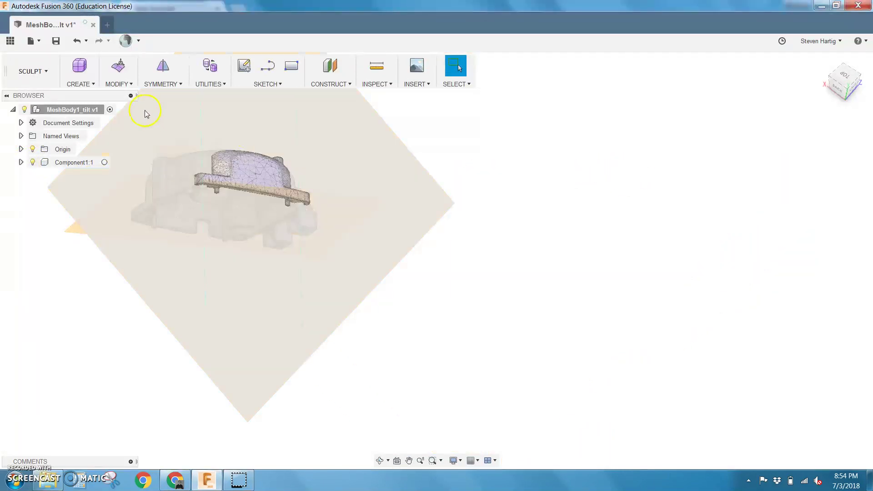
- Start Align in Components mode with the housing's datum plane as From geometry
{"action": "scroll", "coordinate": [438, 187], "scroll_direction": "down", "scroll_amount": 3}
{"action": "left_click", "coordinate": [117, 87]}
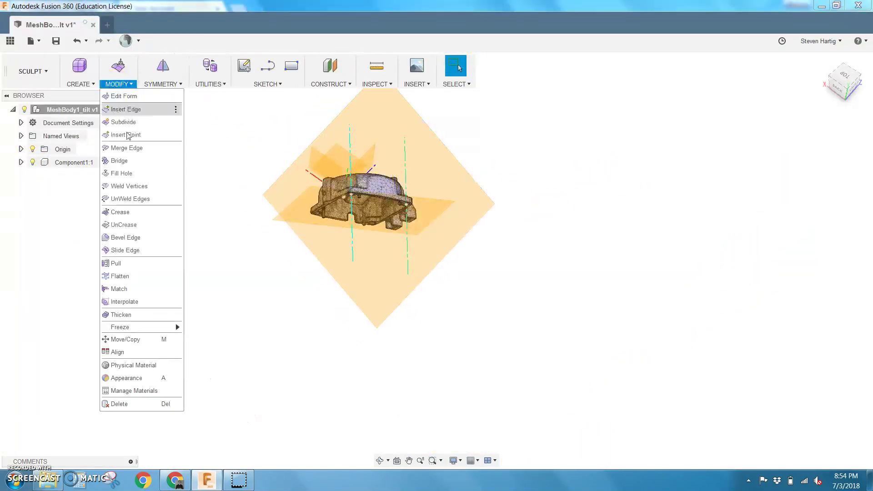
{"action": "left_click", "coordinate": [132, 353]}
{"action": "scroll", "coordinate": [362, 111], "scroll_direction": "up", "scroll_amount": 3}
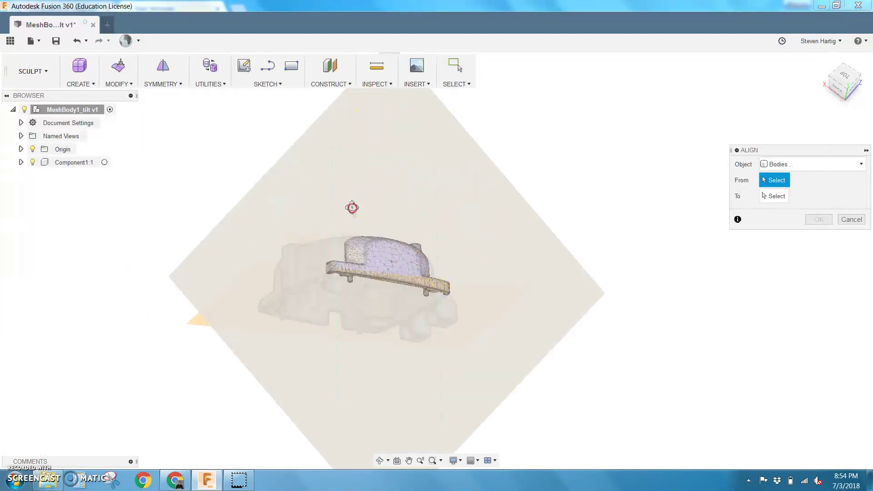
{"action": "middle_click_drag", "start_coordinate": [351, 208], "coordinate": [432, 210], "text": "shift"}
{"action": "left_click", "coordinate": [773, 167]}
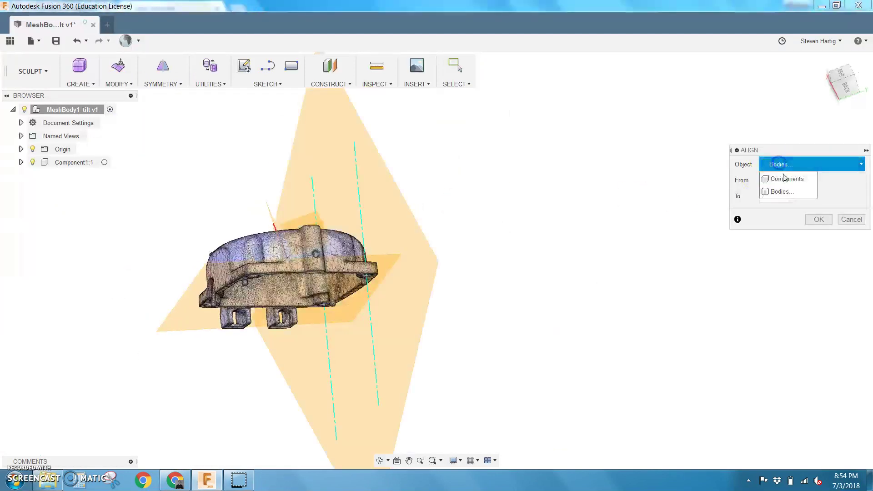
{"action": "left_click", "coordinate": [780, 179]}
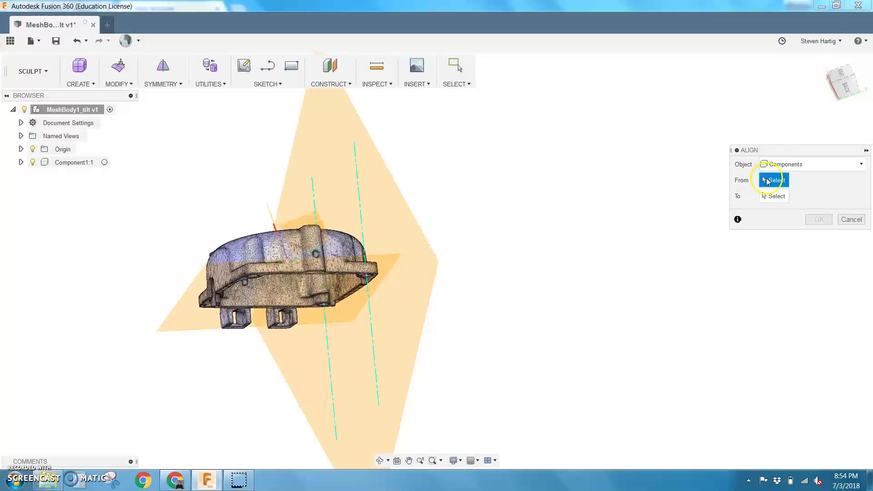
{"action": "left_click", "coordinate": [768, 180]}
{"action": "left_click", "coordinate": [199, 314]}
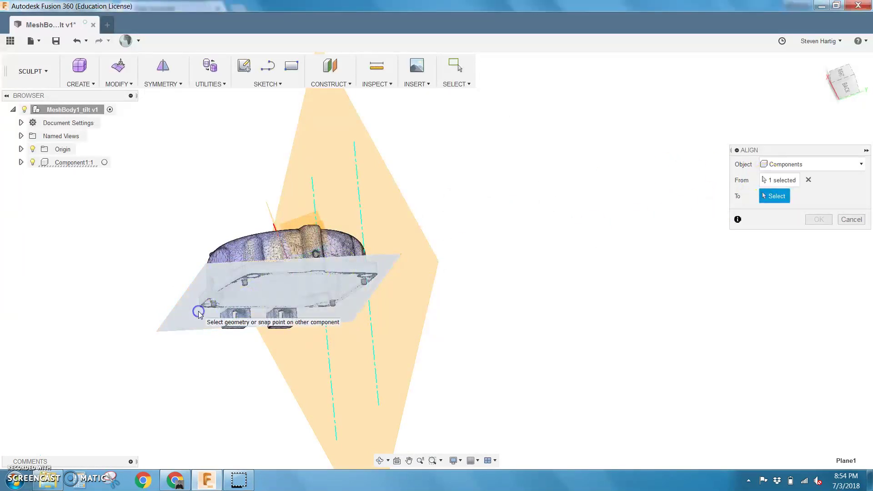
- Target the origin plane's underside, check the preview, and confirm the first alignment
{"action": "left_click", "coordinate": [33, 163]}
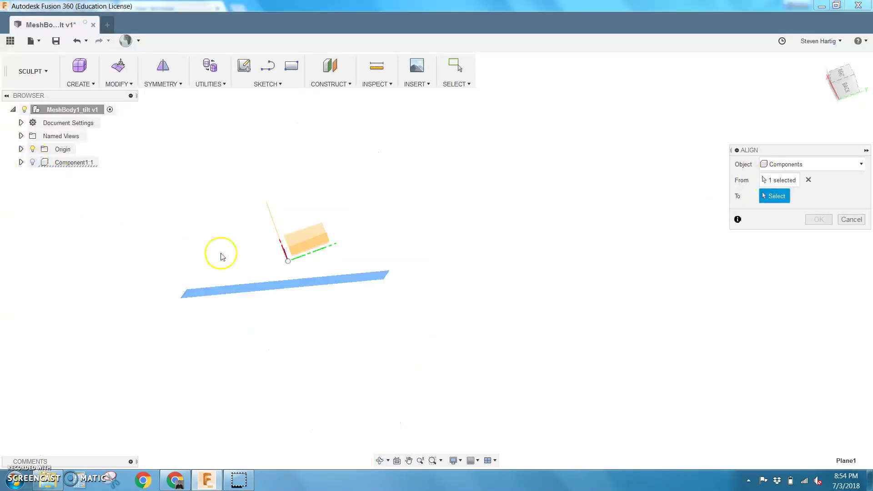
{"action": "middle_click_drag", "start_coordinate": [388, 207], "coordinate": [286, 277], "text": "shift"}
{"action": "scroll", "coordinate": [287, 277], "scroll_direction": "up", "scroll_amount": 6}
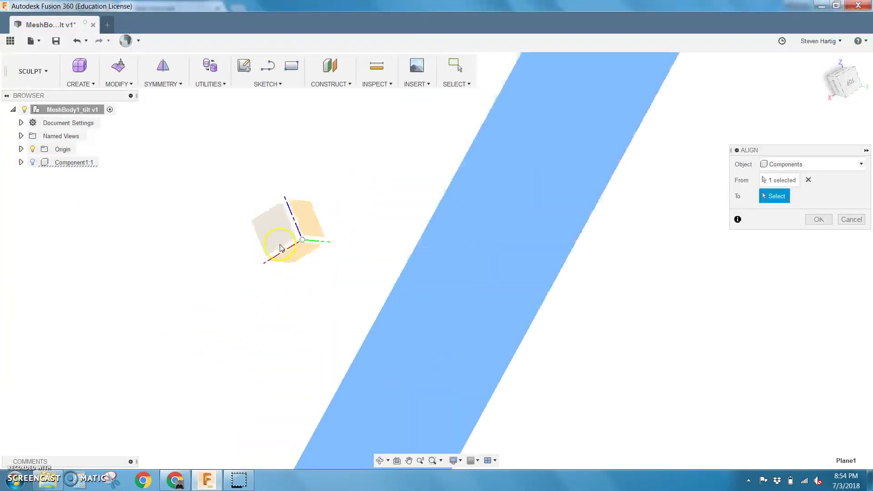
{"action": "middle_click_drag", "start_coordinate": [305, 245], "coordinate": [321, 267], "text": "shift"}
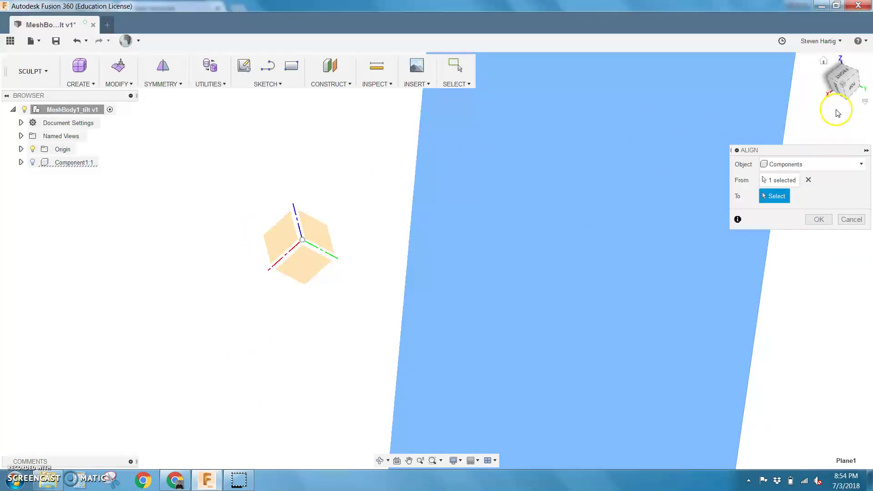
{"action": "left_click", "coordinate": [317, 268]}
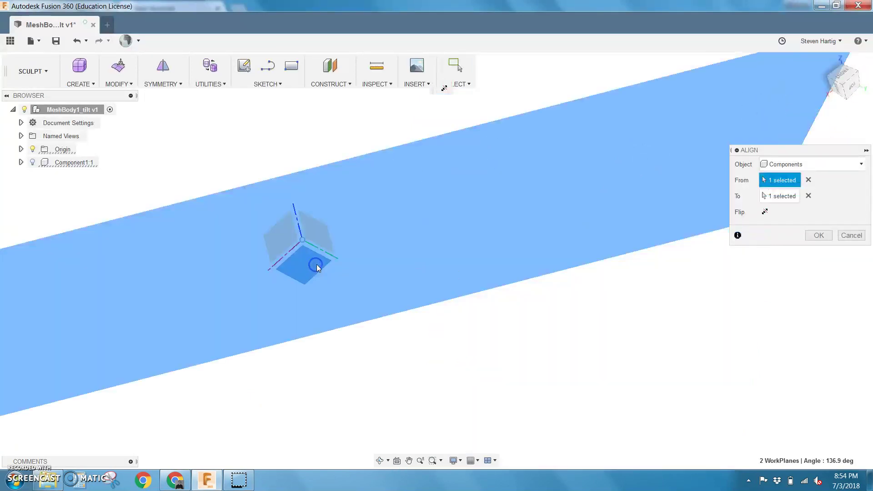
{"action": "left_click", "coordinate": [32, 161]}
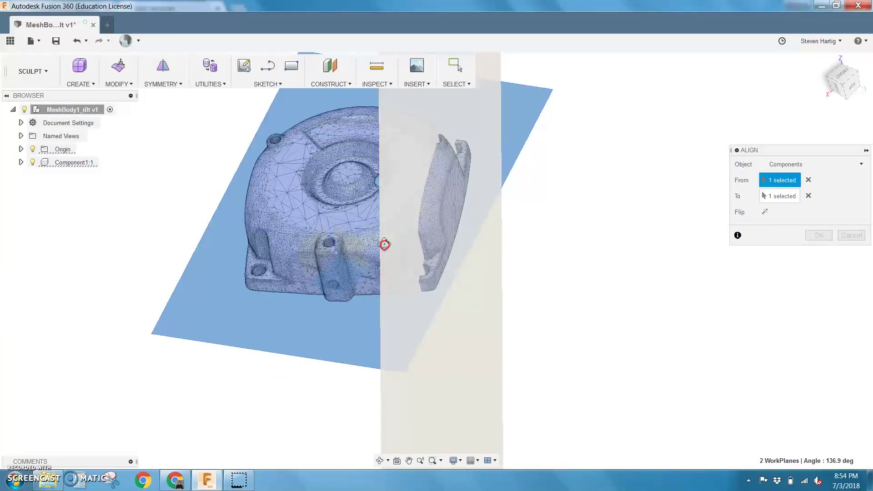
{"action": "mouse_move", "coordinate": [384, 244]}
{"action": "middle_mouse_down", "text": "shift"}
{"action": "mouse_move", "coordinate": [403, 207]}
{"action": "mouse_move", "coordinate": [389, 228]}
{"action": "middle_mouse_up", "text": "shift"}
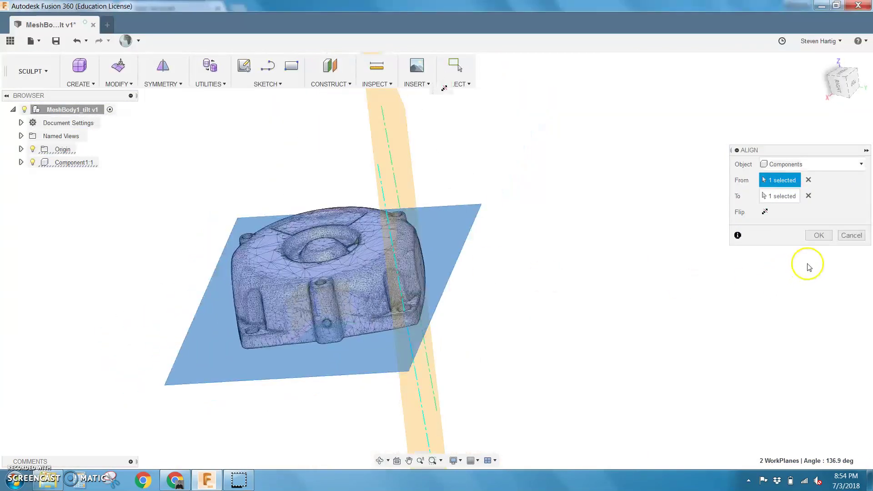
{"action": "left_click", "coordinate": [818, 235]}
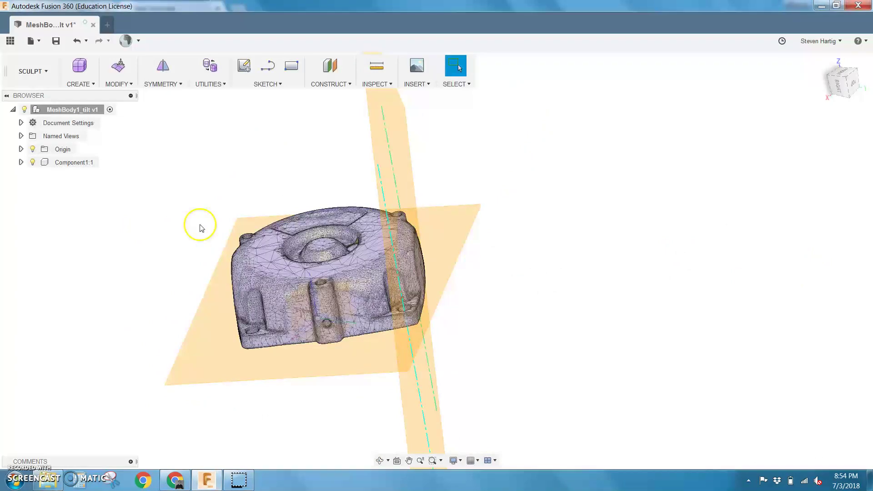
- Align the housing's Plane2 onto the origin YZ plane
{"action": "left_click", "coordinate": [118, 82]}
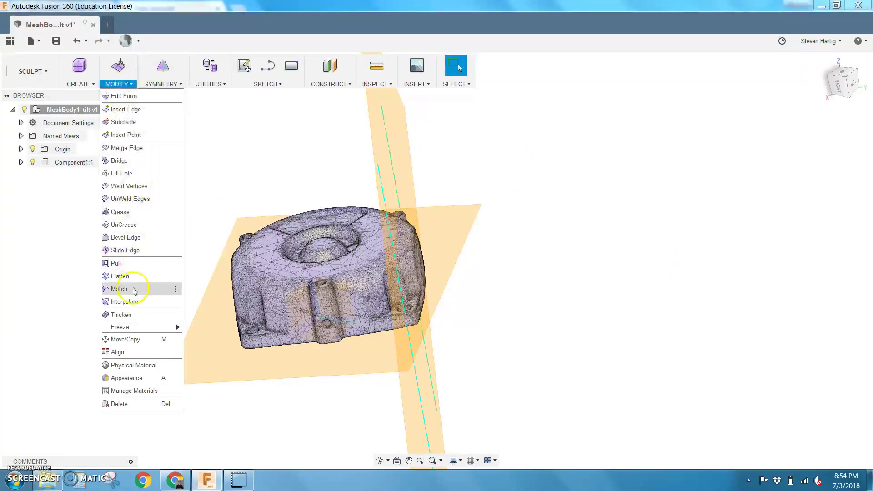
{"action": "left_click", "coordinate": [124, 351]}
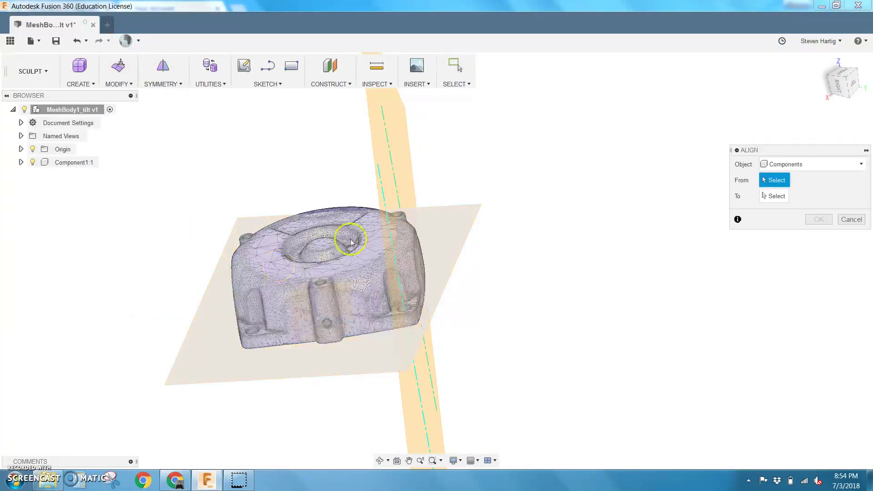
{"action": "middle_click_drag", "start_coordinate": [357, 177], "coordinate": [327, 160], "text": "shift"}
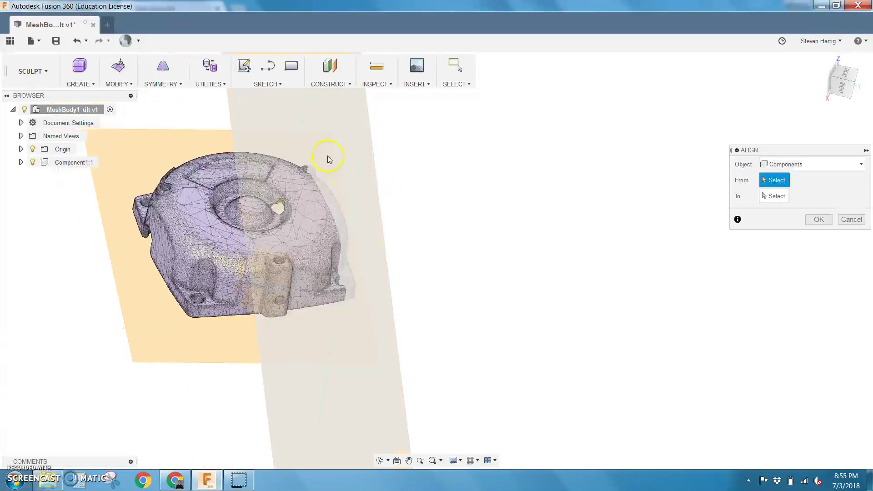
{"action": "left_click", "coordinate": [328, 157]}
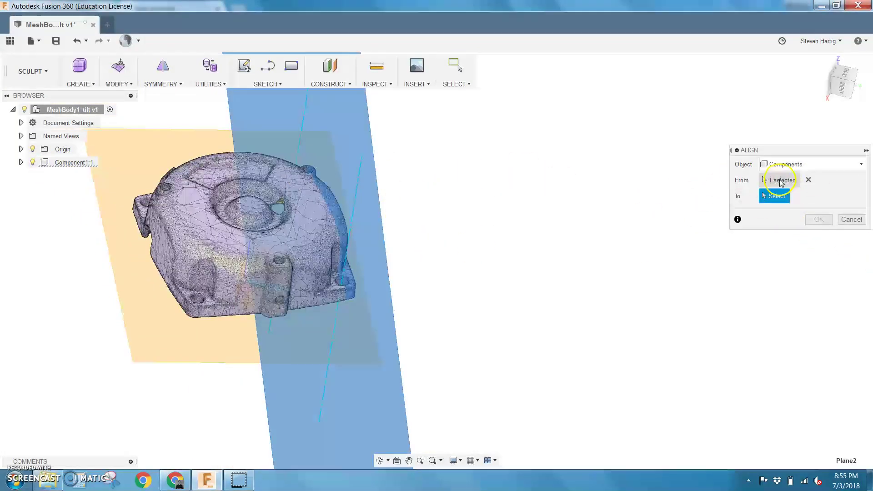
{"action": "left_click", "coordinate": [32, 164]}
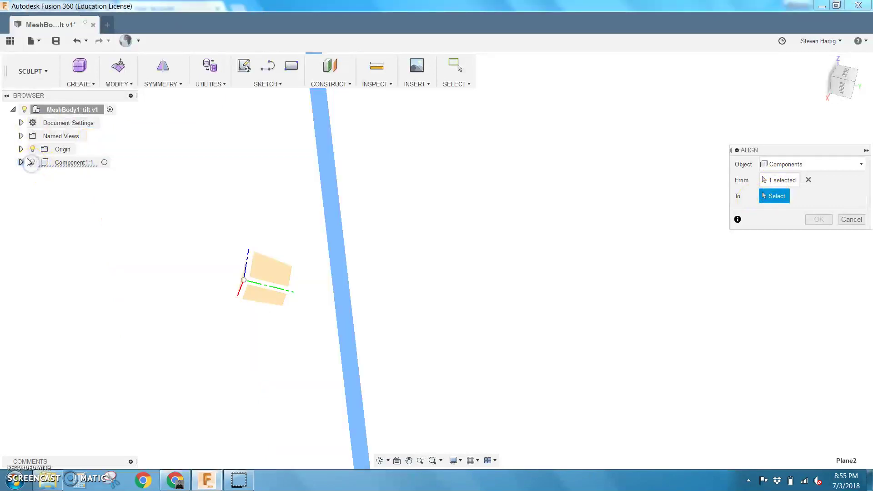
{"action": "left_click", "coordinate": [21, 150]}
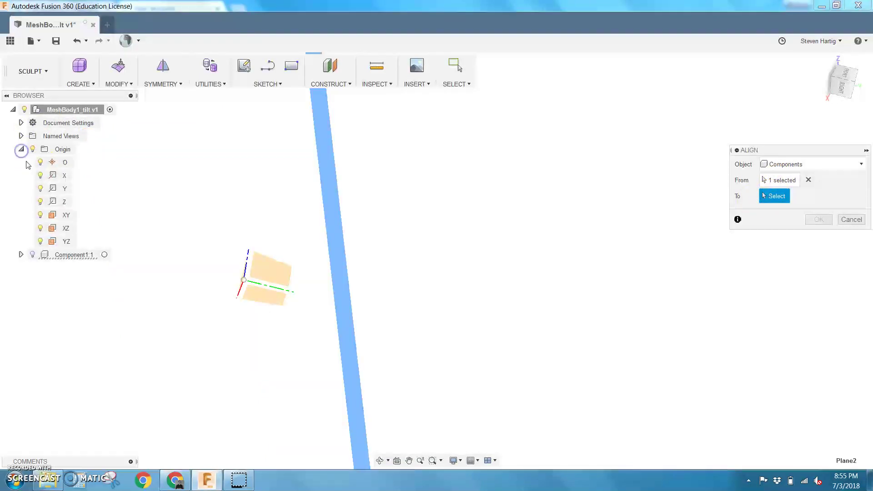
{"action": "left_click", "coordinate": [68, 241]}
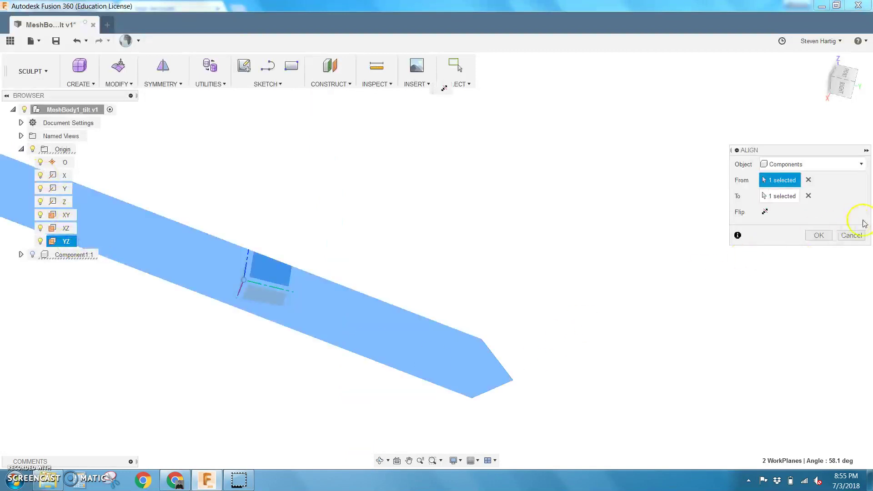
{"action": "left_click", "coordinate": [821, 236]}
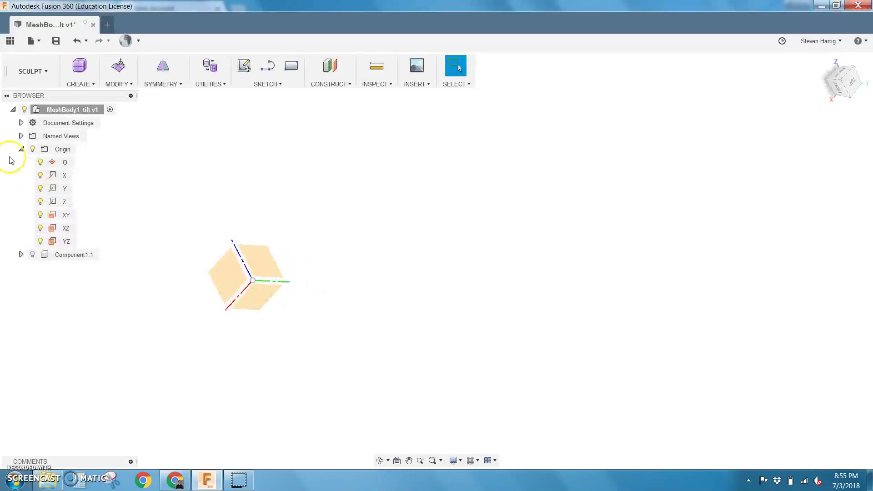
- Collapse the Origin folder, show the housing mesh again, and view the whole aligned housing
{"action": "left_click", "coordinate": [21, 149]}
{"action": "left_click", "coordinate": [32, 163]}
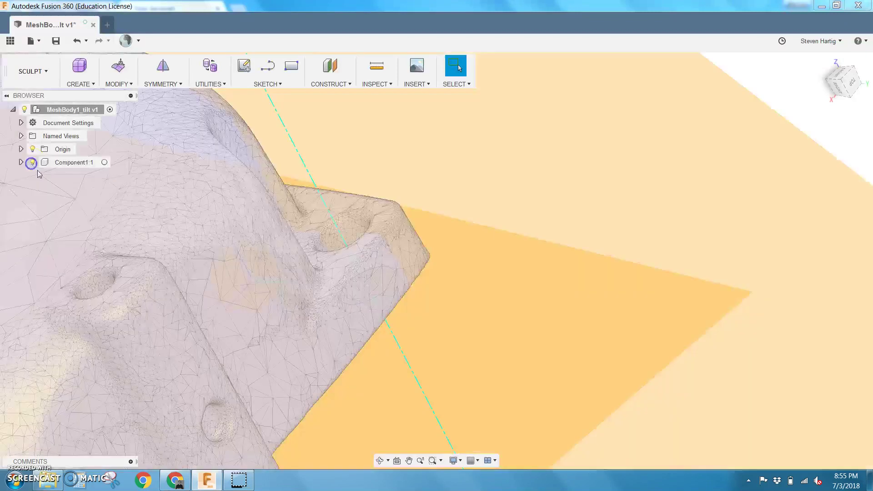
{"action": "scroll", "coordinate": [237, 269], "scroll_direction": "down", "scroll_amount": 10}
{"action": "middle_click_drag", "start_coordinate": [254, 254], "coordinate": [300, 230], "text": "shift"}
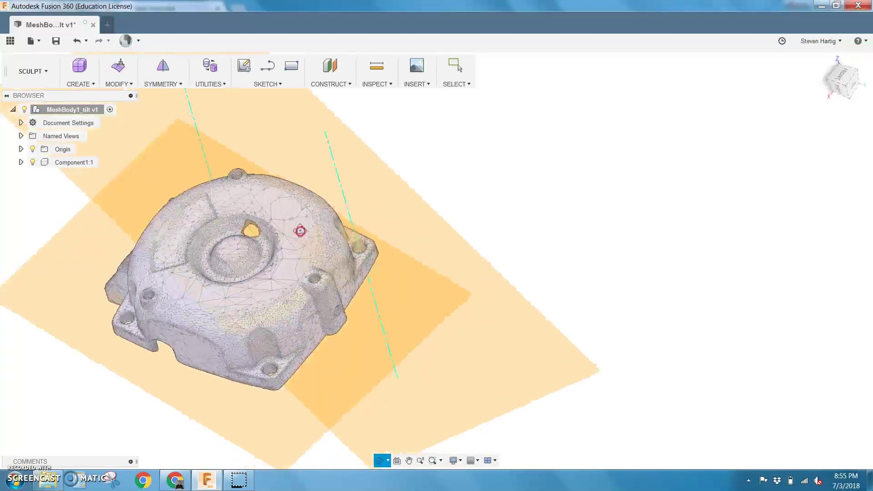
{"action": "key", "text": "Escape"}
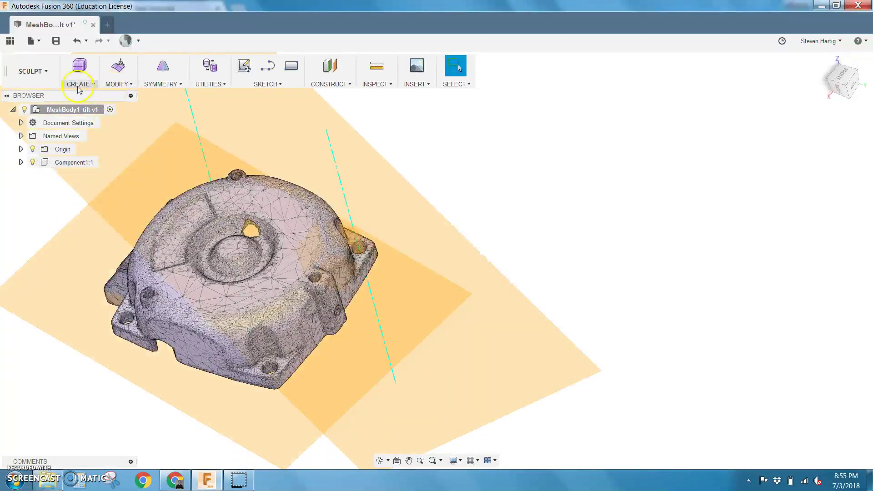
- Align the housing's Axis1 with the origin Z axis
{"action": "left_click", "coordinate": [117, 85]}
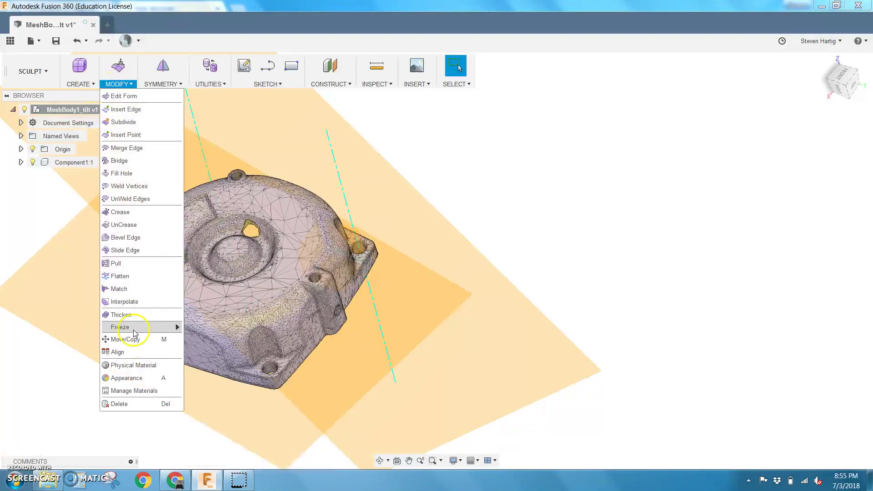
{"action": "left_click", "coordinate": [120, 352]}
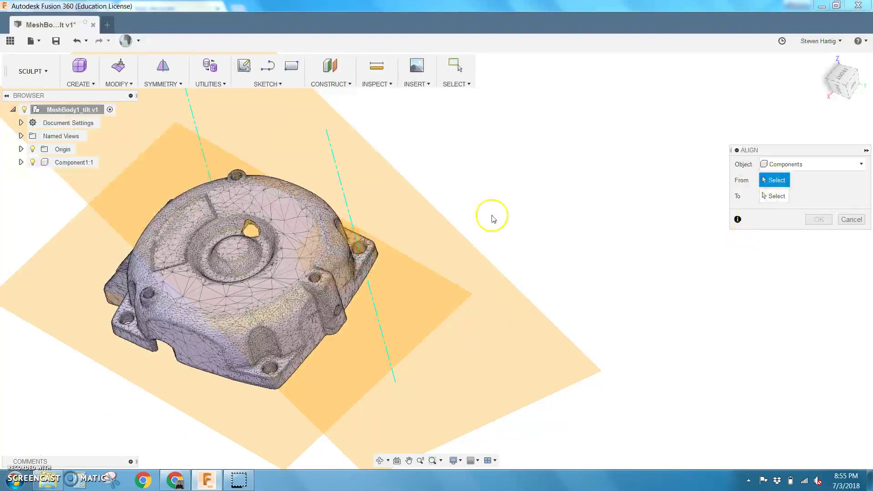
{"action": "left_click", "coordinate": [344, 204]}
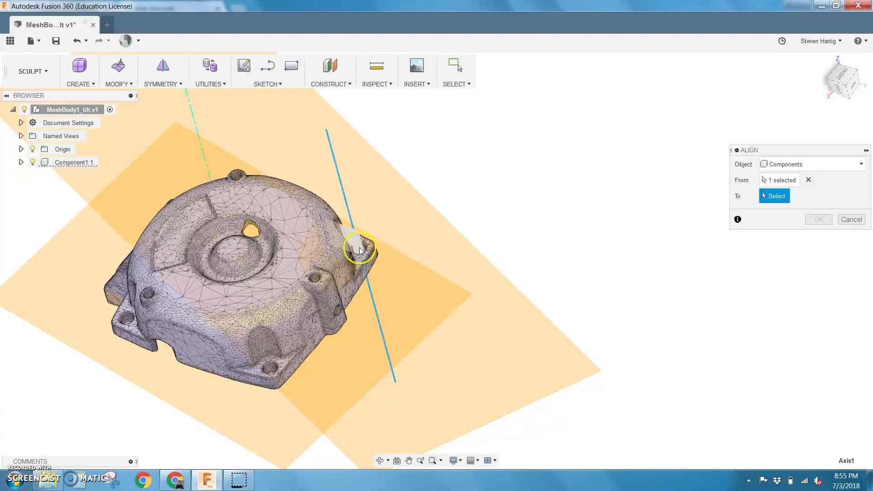
{"action": "left_click", "coordinate": [22, 149]}
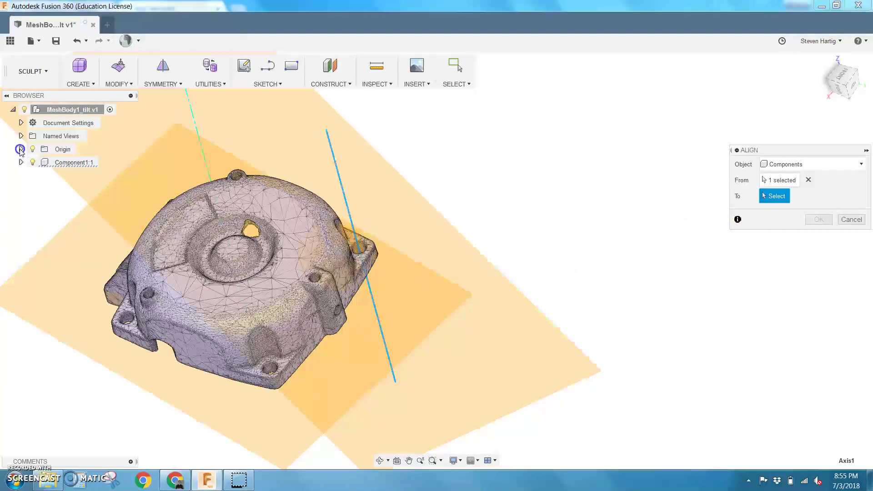
{"action": "left_click", "coordinate": [66, 203]}
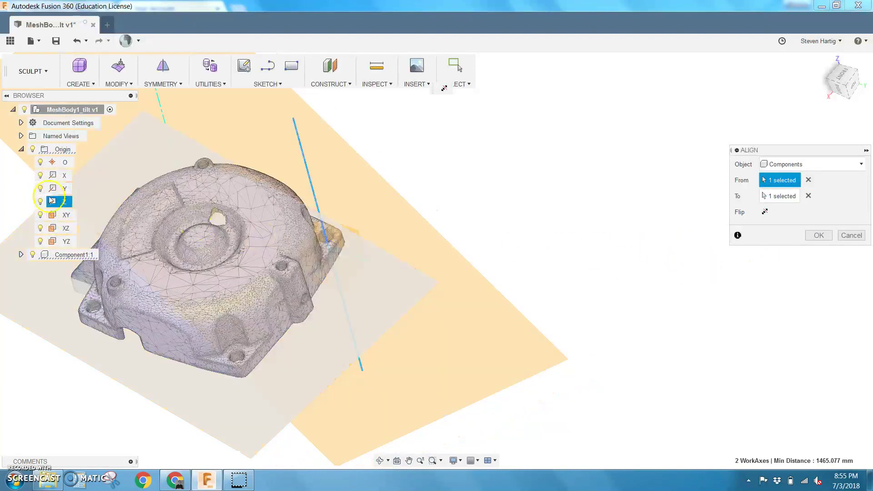
{"action": "left_click", "coordinate": [21, 255]}
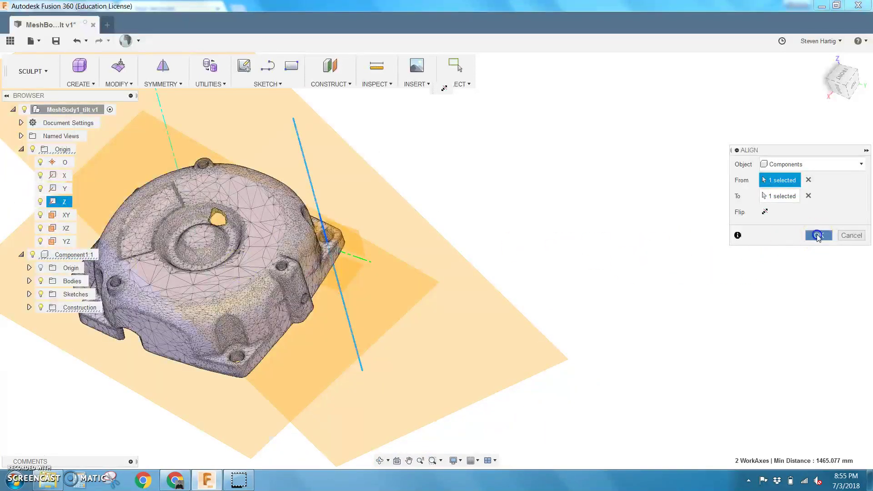
{"action": "left_click", "coordinate": [817, 236]}
- Hide Component1:1's construction planes and axis, then orbit to inspect the housing level on the origin
{"action": "left_click", "coordinate": [42, 308]}
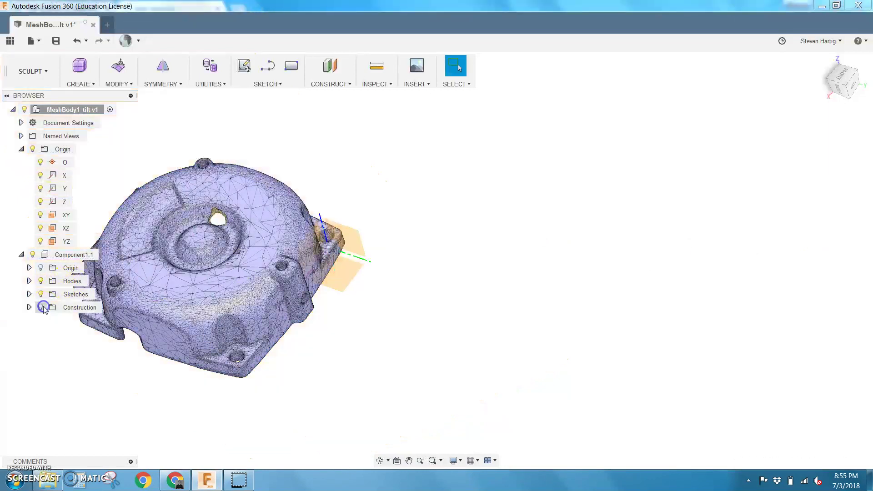
{"action": "middle_click_drag", "start_coordinate": [312, 262], "coordinate": [311, 283], "text": "shift"}
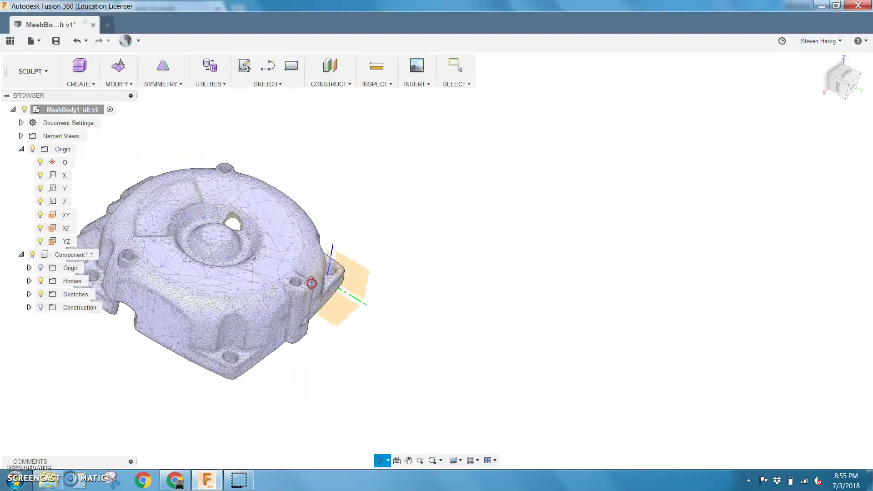
{"action": "scroll", "coordinate": [400, 273], "scroll_direction": "down", "scroll_amount": 3}
{"action": "scroll", "coordinate": [303, 251], "scroll_direction": "up", "scroll_amount": 4}
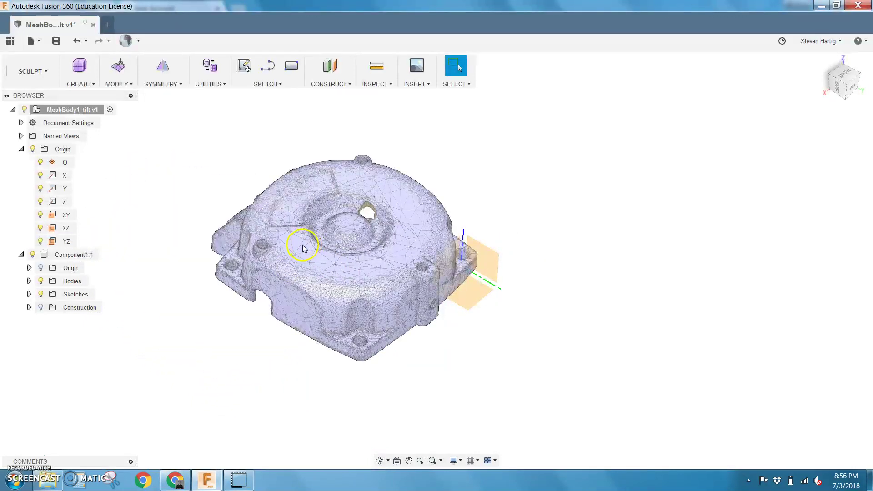
{"action": "middle_click_drag", "start_coordinate": [353, 265], "coordinate": [360, 257], "text": "shift"}
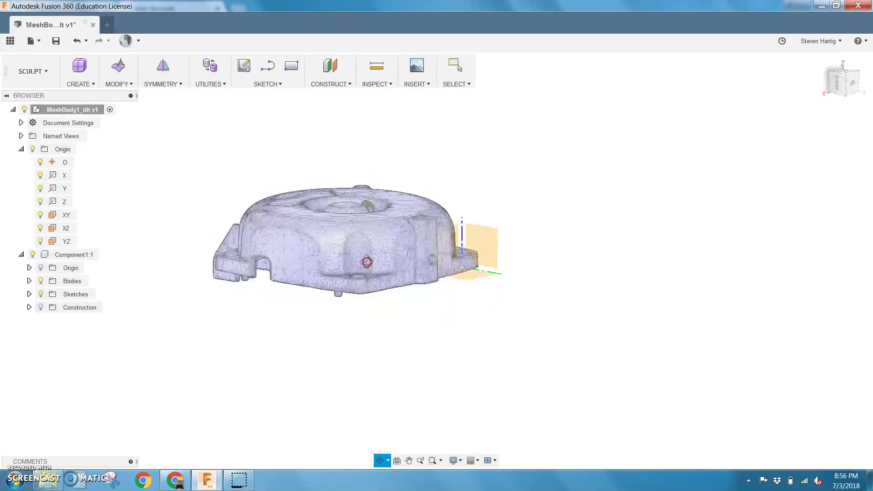